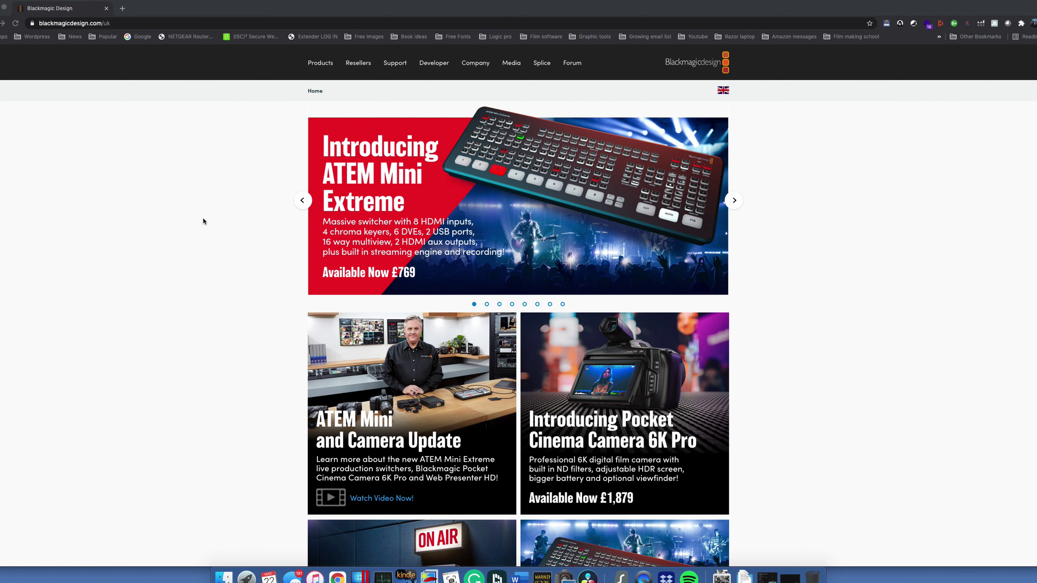
Open the DaVinci Resolve 17 product page from the Blackmagic Design home page and look through its overview.
{"action": "scroll", "coordinate": [203, 218], "scroll_direction": "down", "scroll_amount": 2}
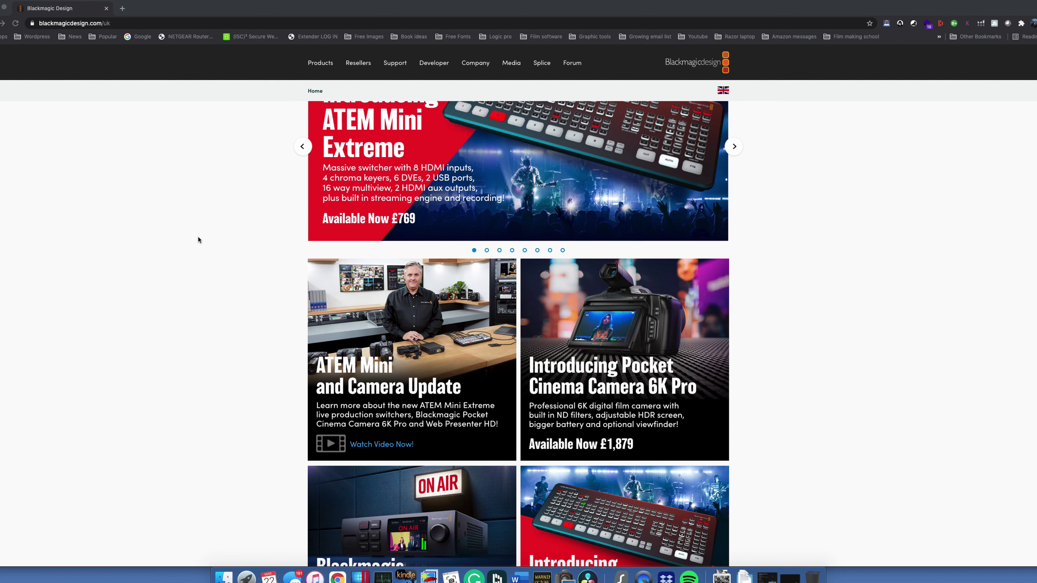
{"action": "scroll", "coordinate": [198, 237], "scroll_direction": "down", "scroll_amount": 5}
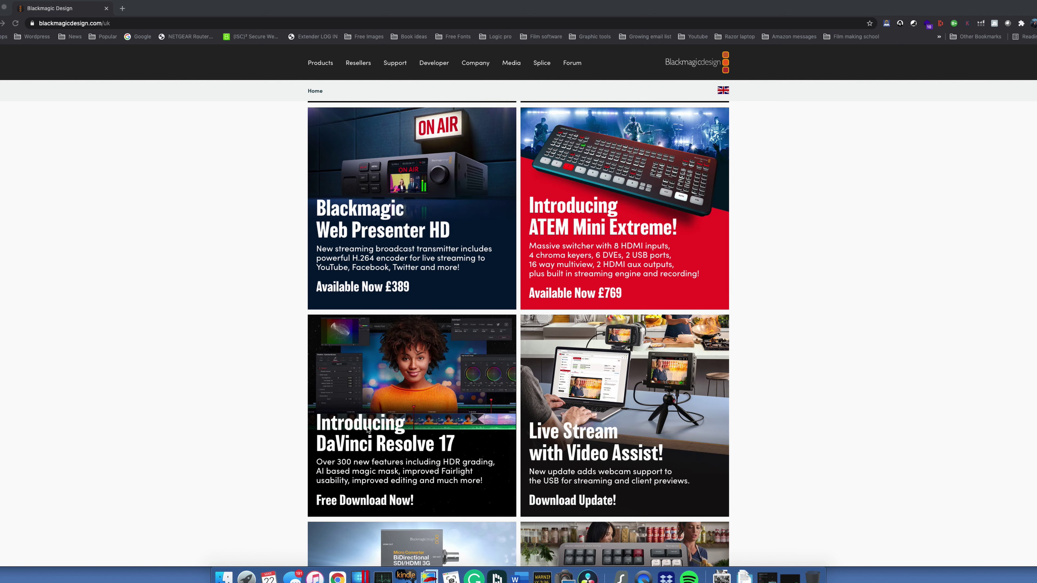
{"action": "left_click", "coordinate": [475, 438]}
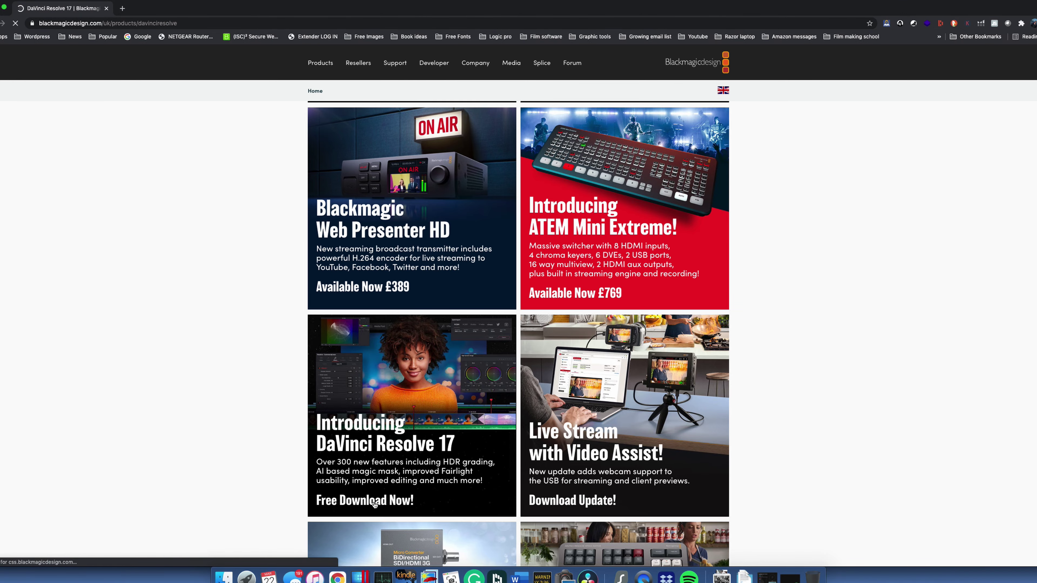
{"action": "scroll", "coordinate": [526, 346], "scroll_direction": "down", "scroll_amount": 20}
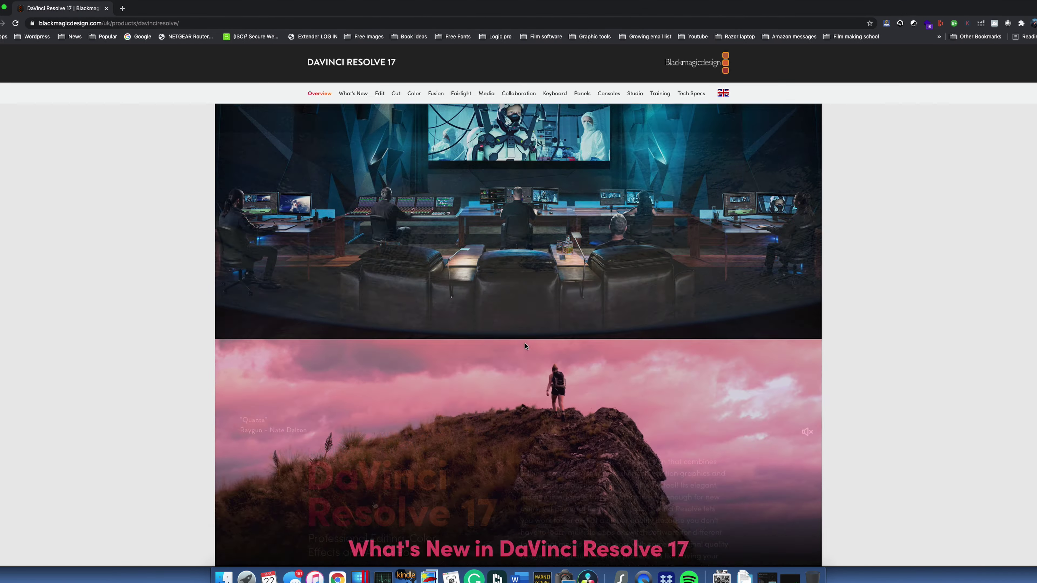
{"action": "scroll", "coordinate": [526, 346], "scroll_direction": "down", "scroll_amount": 20}
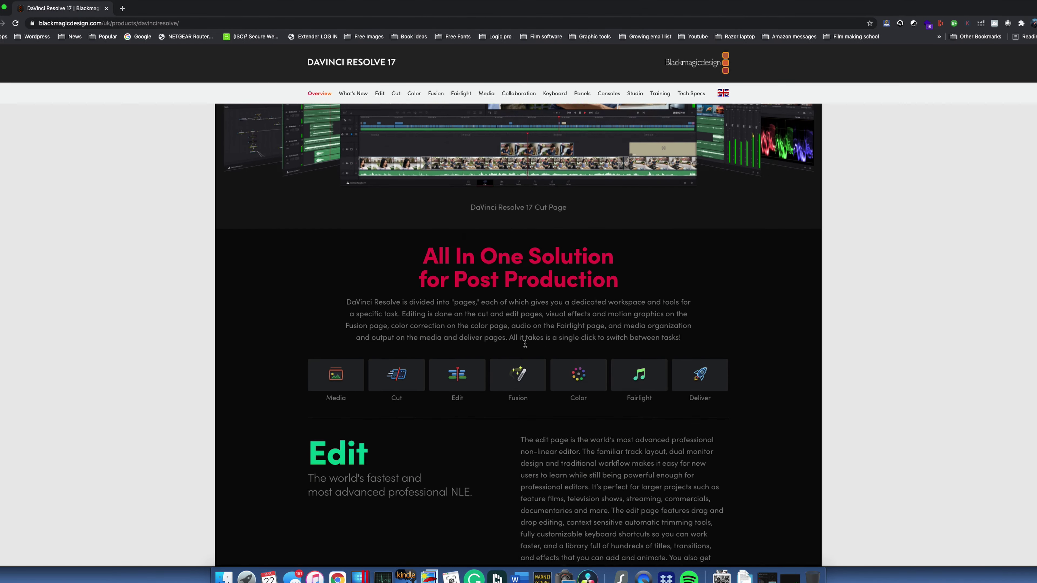
{"action": "scroll", "coordinate": [526, 346], "scroll_direction": "down", "scroll_amount": 8}
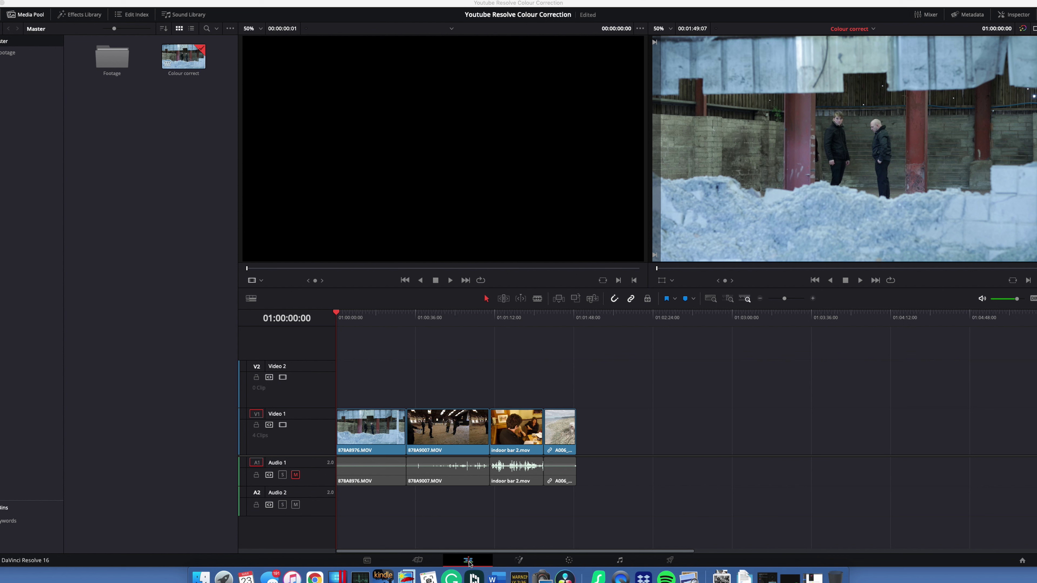
{"action": "right_click", "coordinate": [125, 164]}
{"action": "mouse_move", "coordinate": [149, 172]}
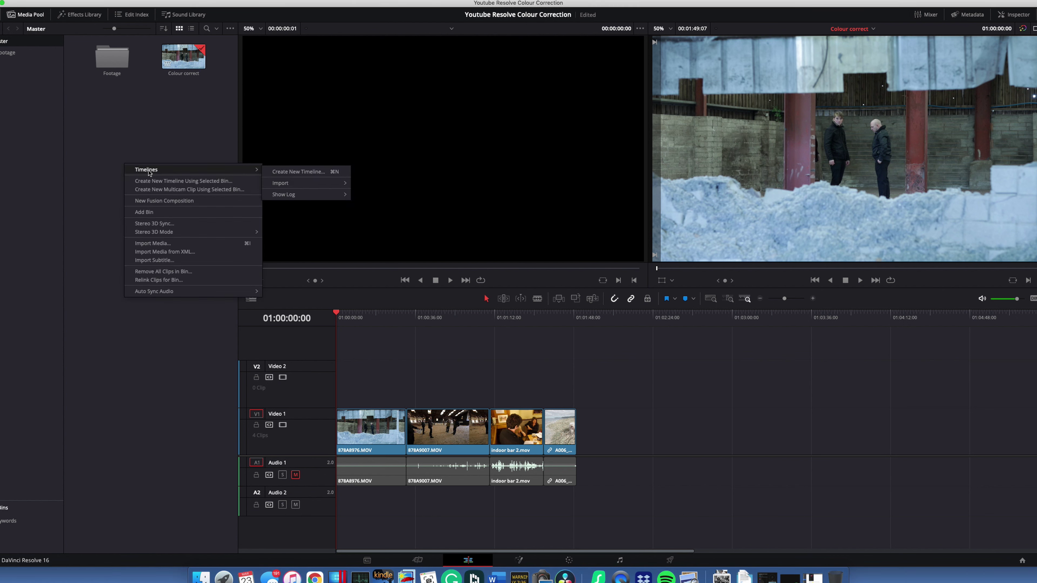
{"action": "left_click", "coordinate": [305, 172]}
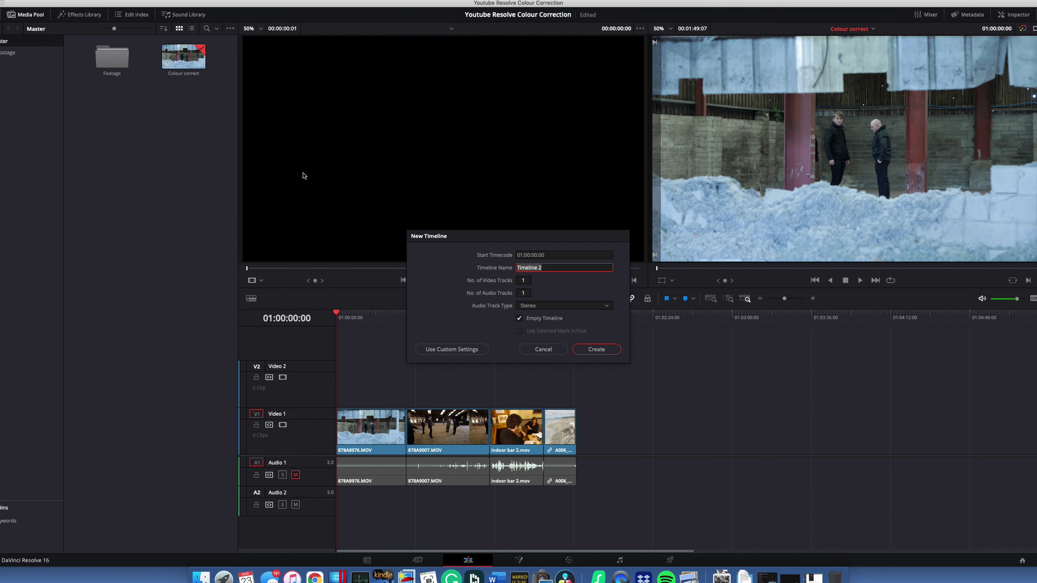
{"action": "left_click", "coordinate": [552, 350]}
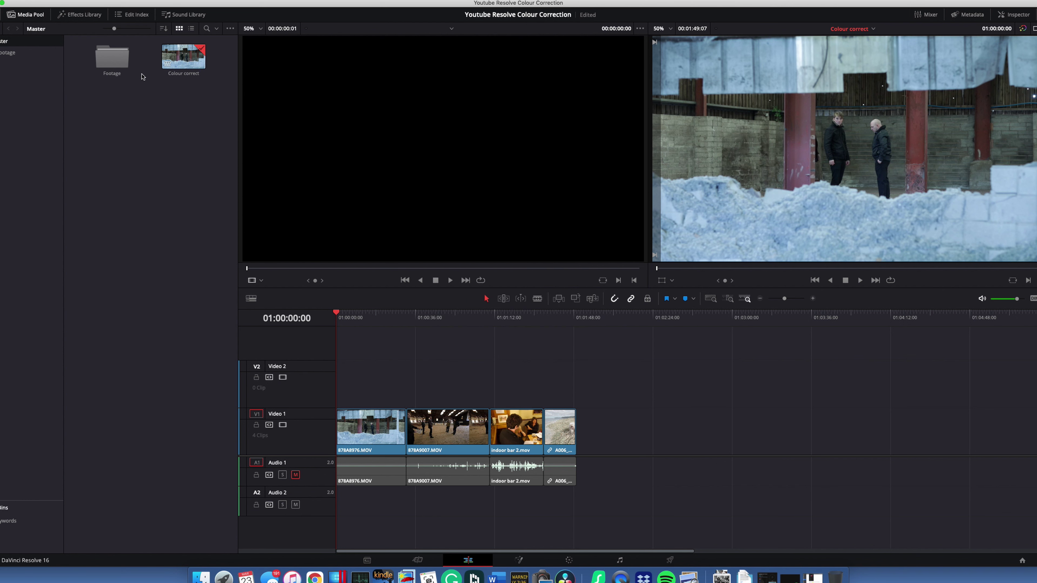
Add a new bin to the Master bin of the media pool and open the Footage bin.
{"action": "right_click", "coordinate": [121, 117]}
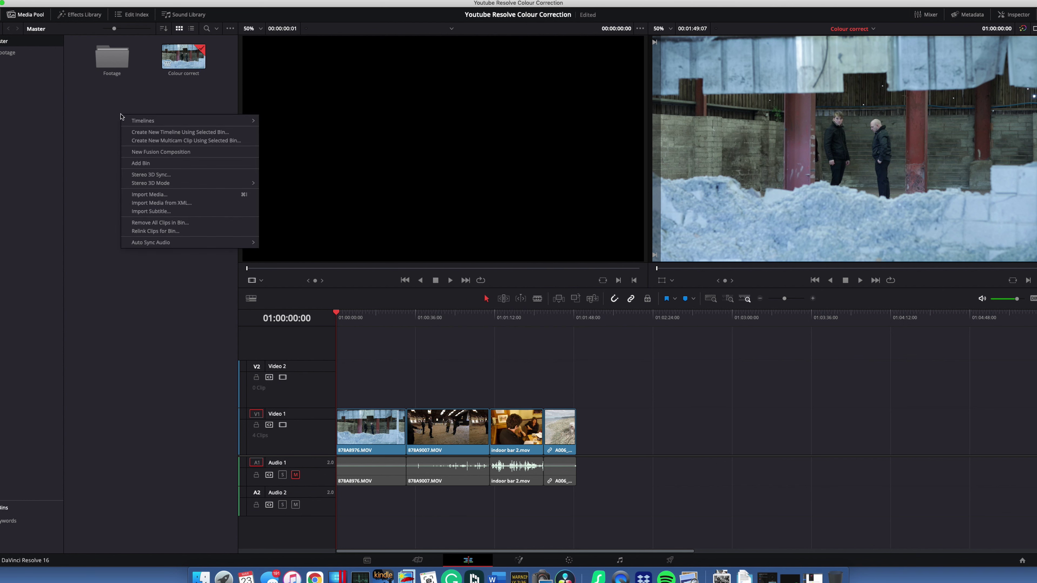
{"action": "left_click", "coordinate": [146, 163]}
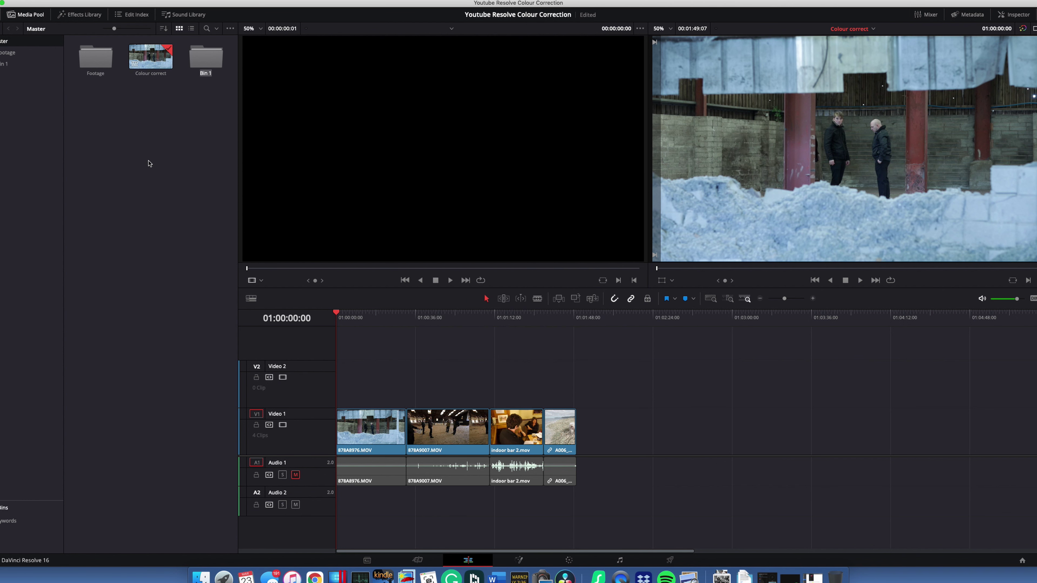
{"action": "left_click", "coordinate": [167, 99]}
{"action": "double_click", "coordinate": [95, 66]}
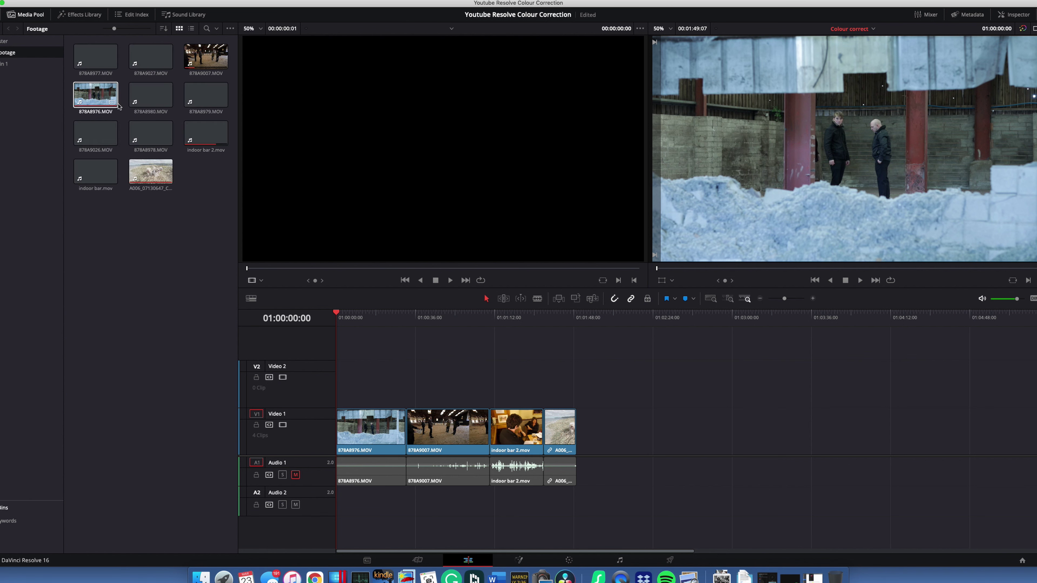
{"action": "right_click", "coordinate": [146, 236]}
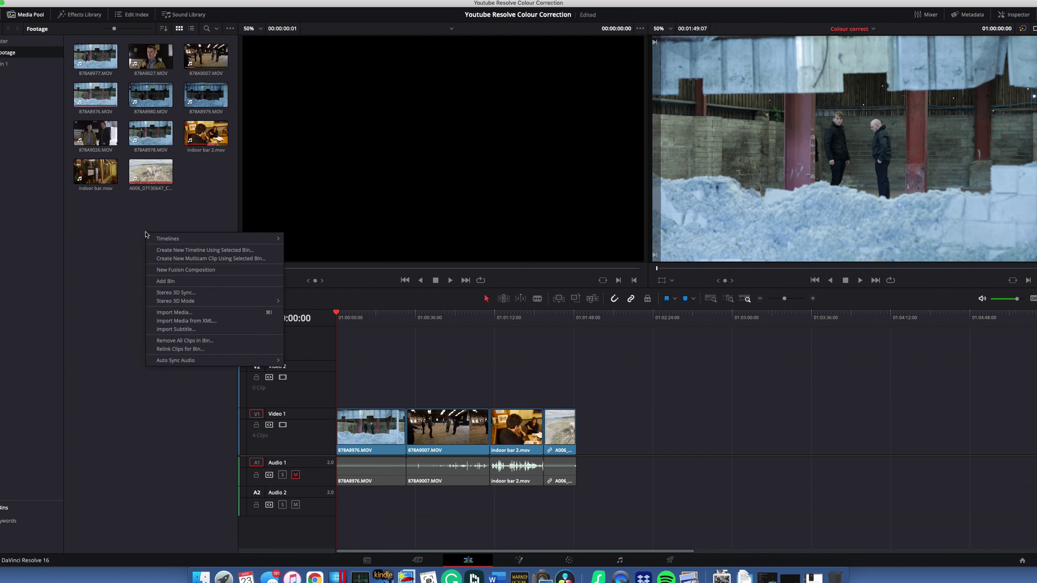
{"action": "left_click", "coordinate": [206, 313]}
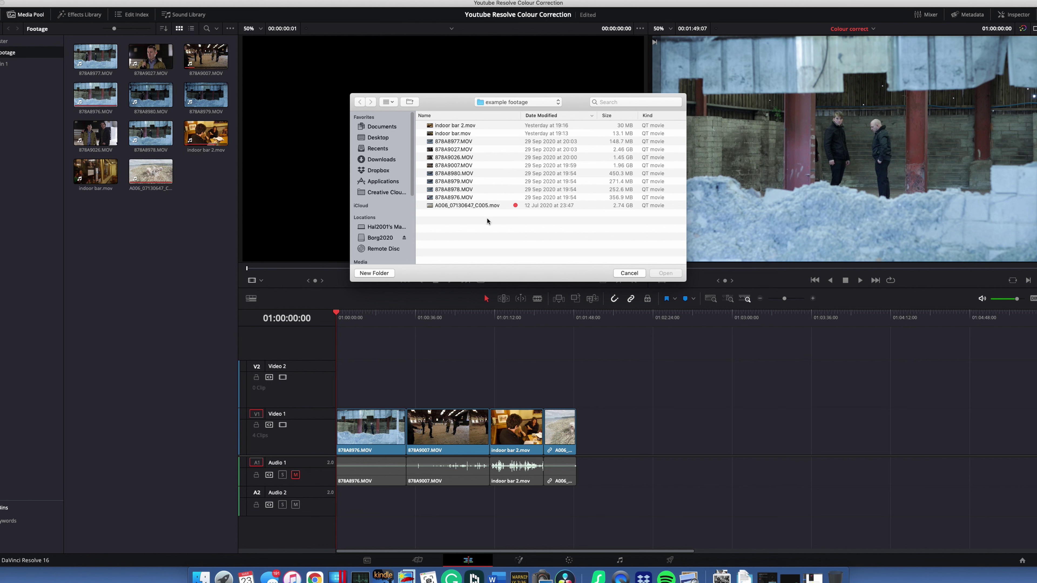
{"action": "left_click_drag", "start_coordinate": [488, 221], "coordinate": [483, 124]}
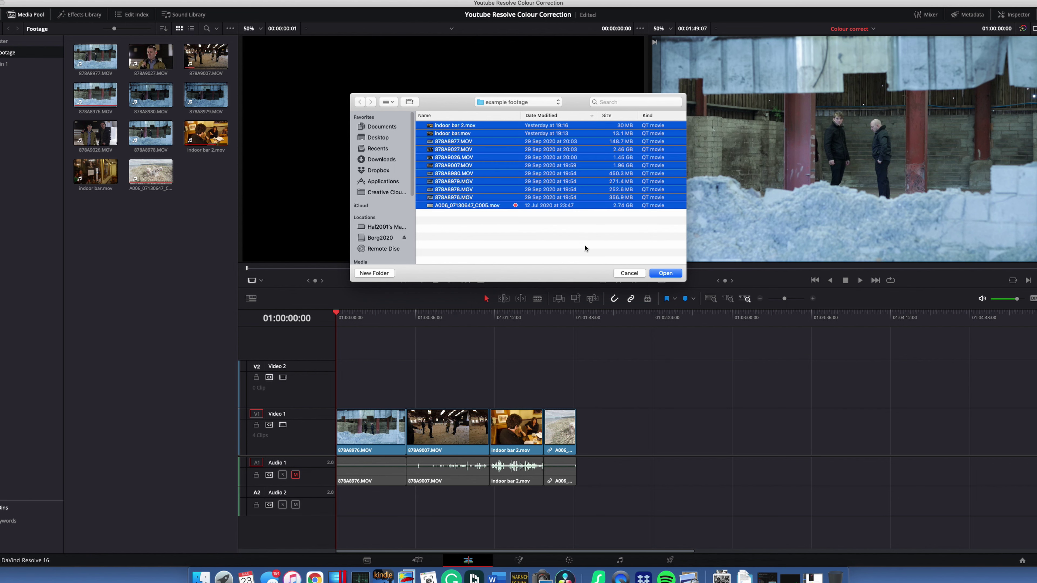
{"action": "left_click", "coordinate": [632, 276]}
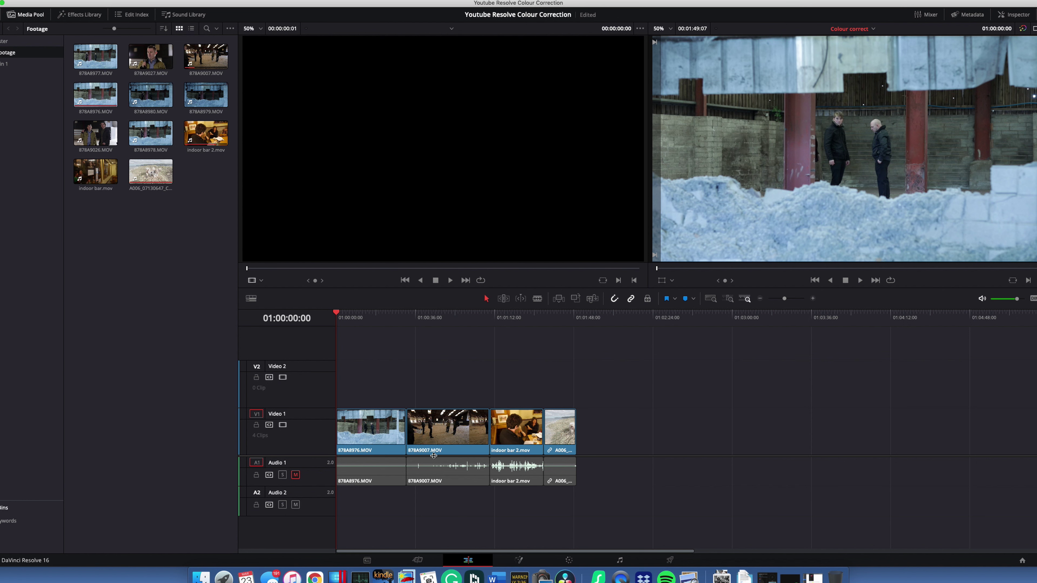
Review the four clips on the Colour correct timeline by moving the playhead through each of them.
{"action": "left_click", "coordinate": [386, 440]}
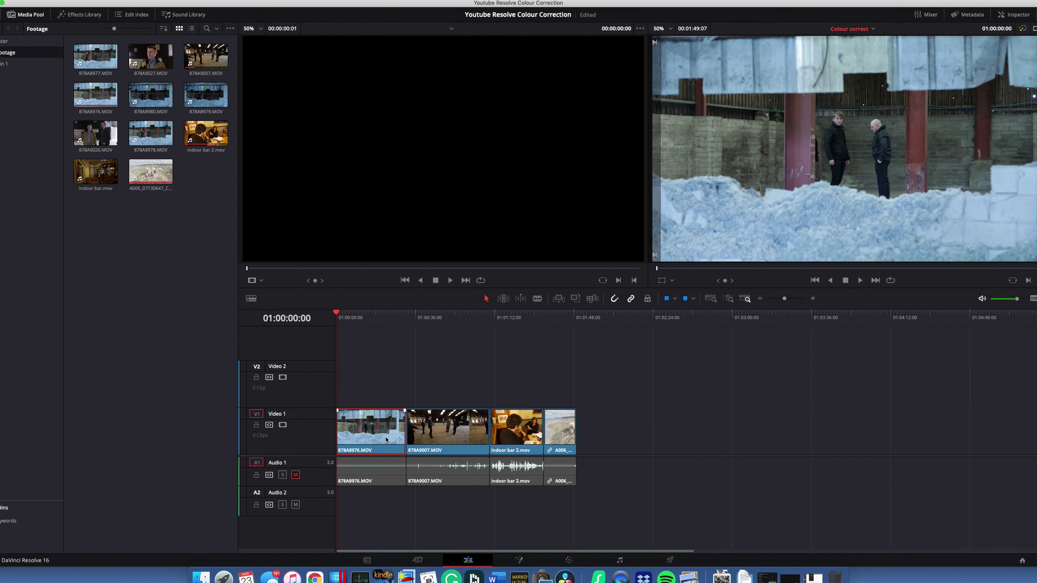
{"action": "left_click", "coordinate": [384, 322]}
{"action": "left_click", "coordinate": [451, 324]}
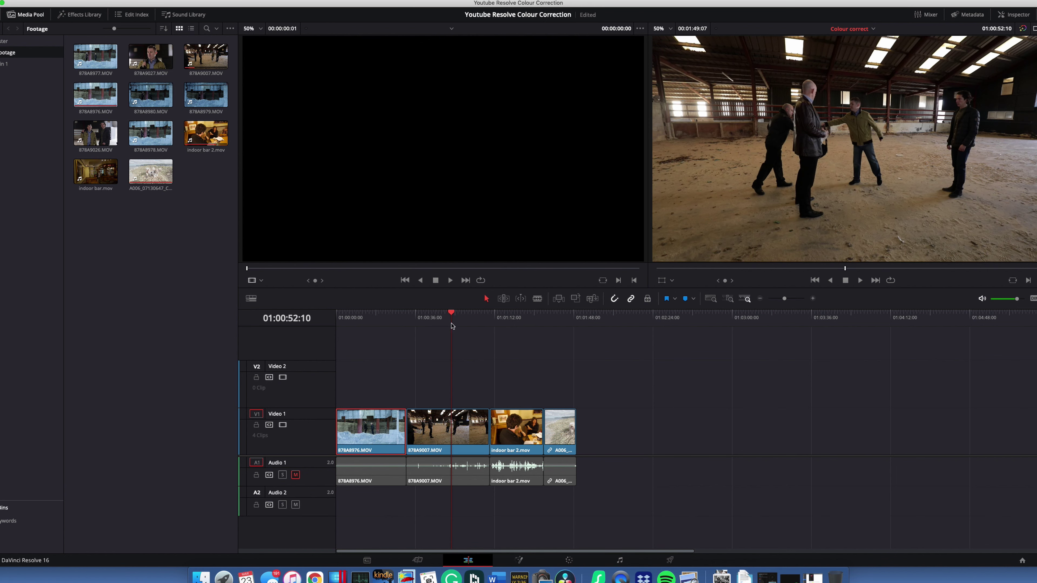
{"action": "left_click", "coordinate": [519, 323]}
{"action": "left_click", "coordinate": [555, 325]}
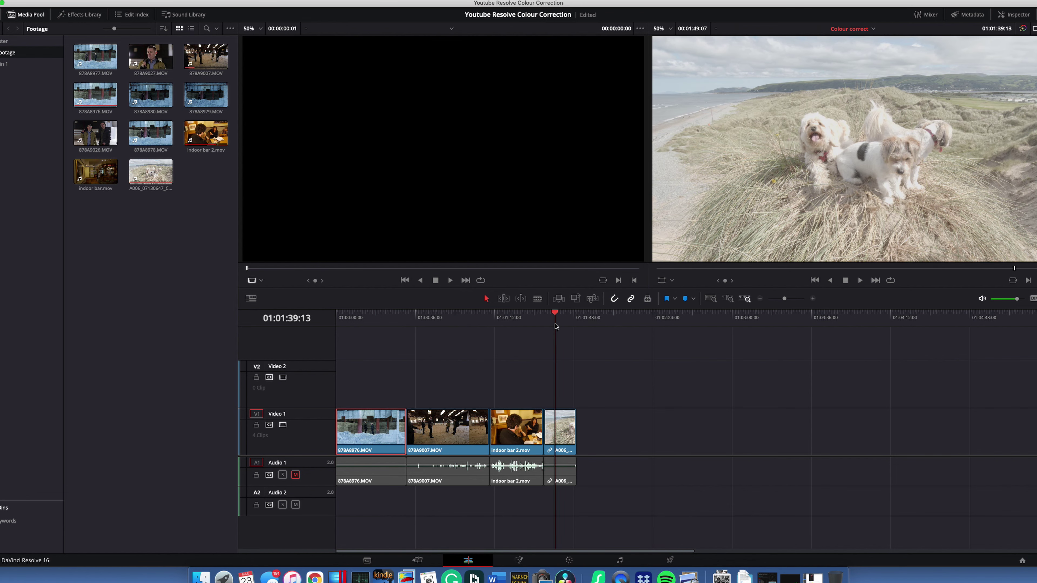
{"action": "left_click", "coordinate": [374, 325]}
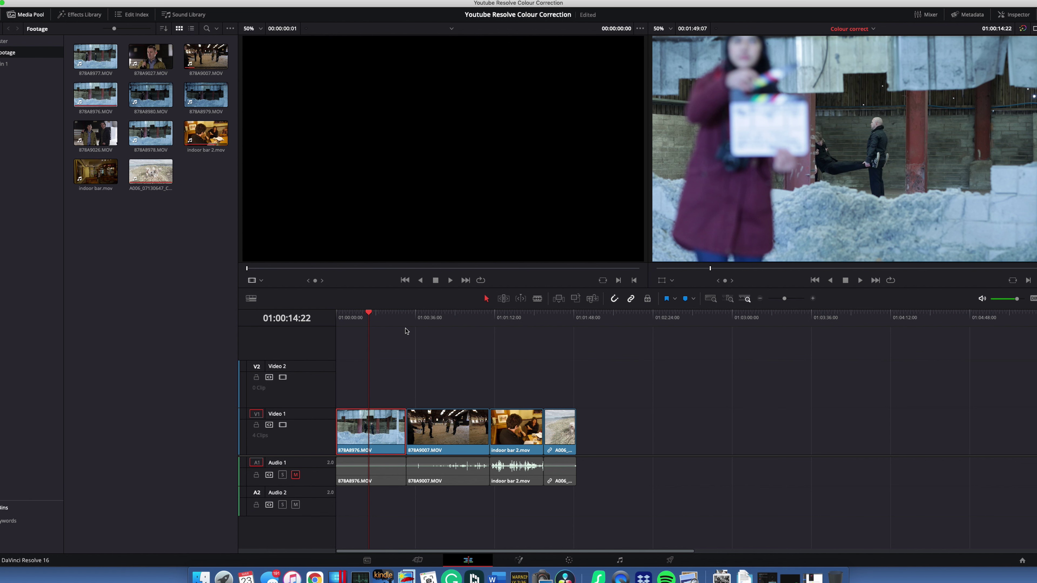
{"action": "left_click", "coordinate": [449, 324]}
{"action": "key", "text": "super+b"}
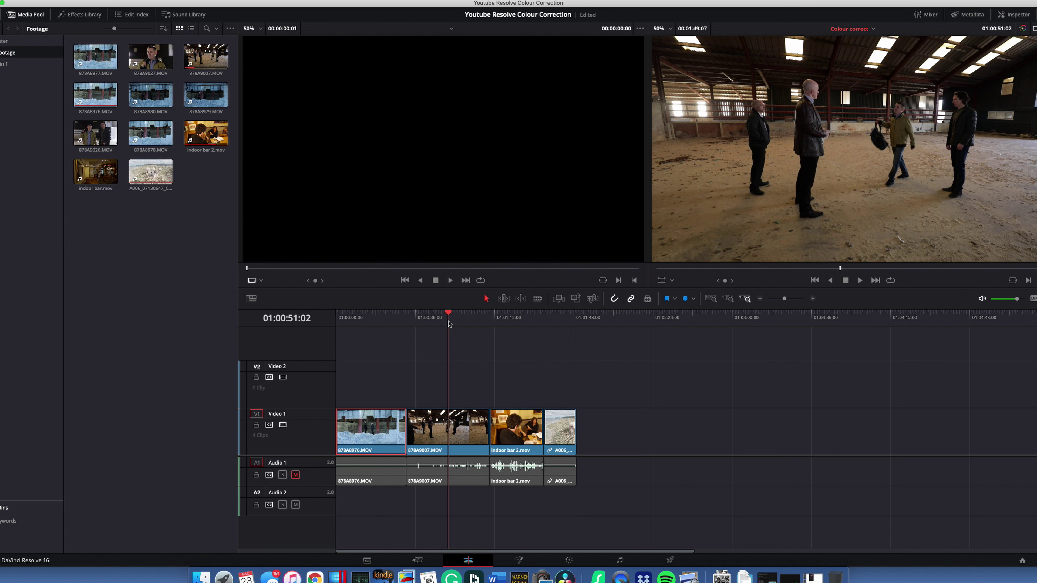
{"action": "left_click_drag", "start_coordinate": [450, 324], "coordinate": [507, 319]}
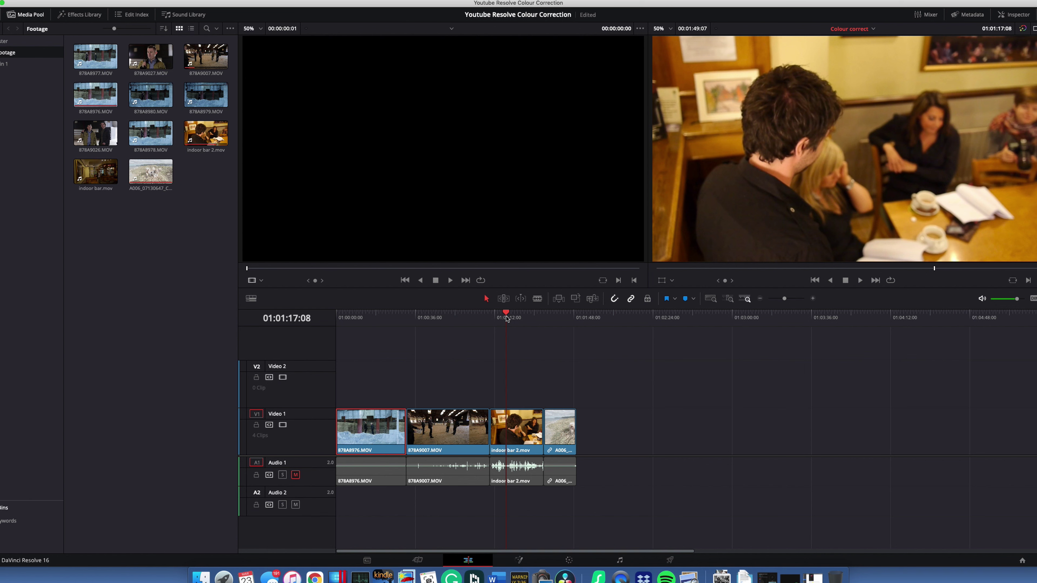
{"action": "left_click_drag", "start_coordinate": [507, 319], "coordinate": [553, 321]}
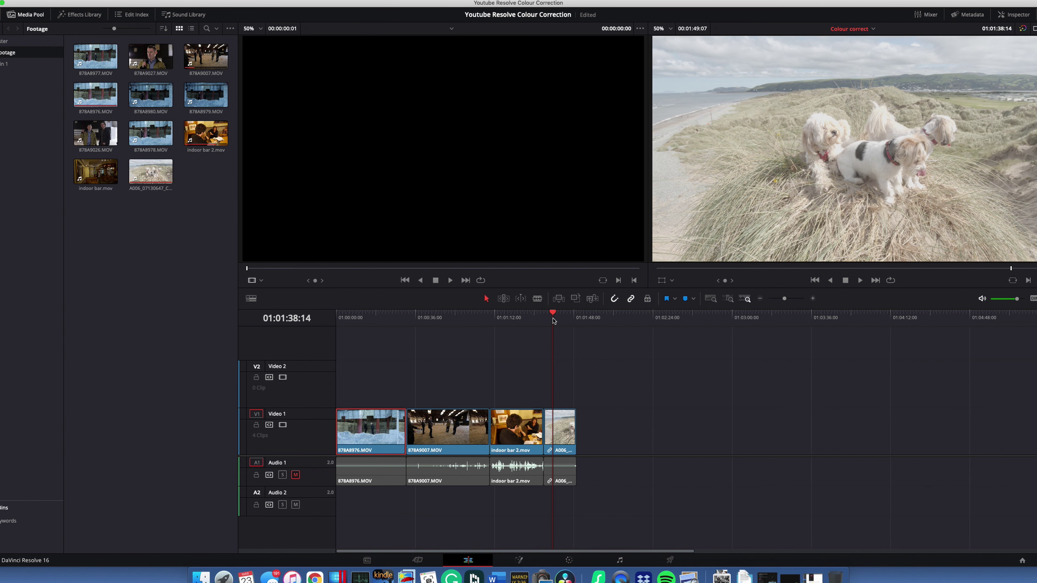
Switch to the Color page and go through the clips up to clip 04 with the dogs on the dune.
{"action": "left_click", "coordinate": [569, 561]}
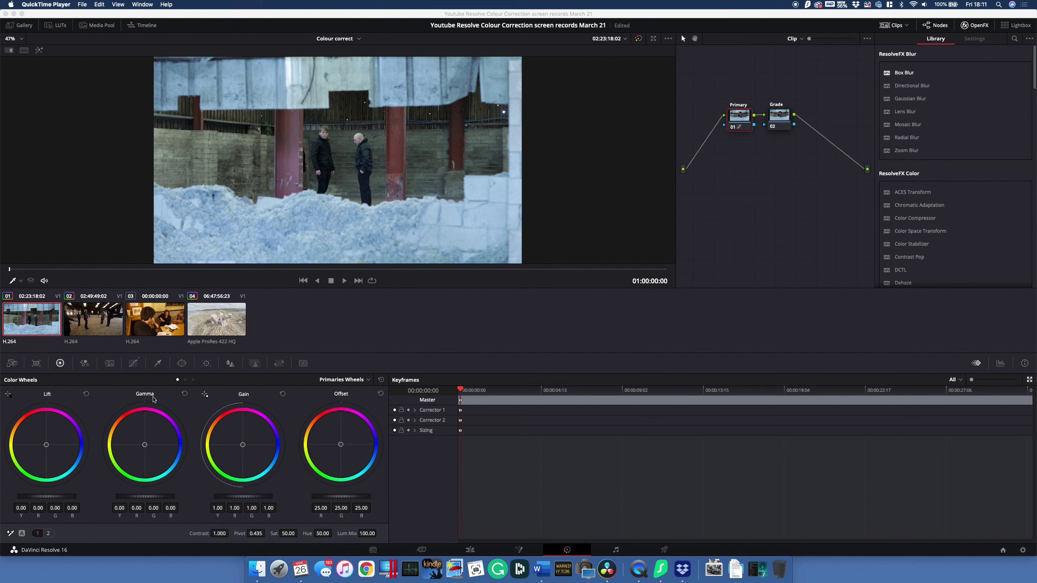
{"action": "left_click", "coordinate": [104, 327]}
{"action": "left_click", "coordinate": [155, 323]}
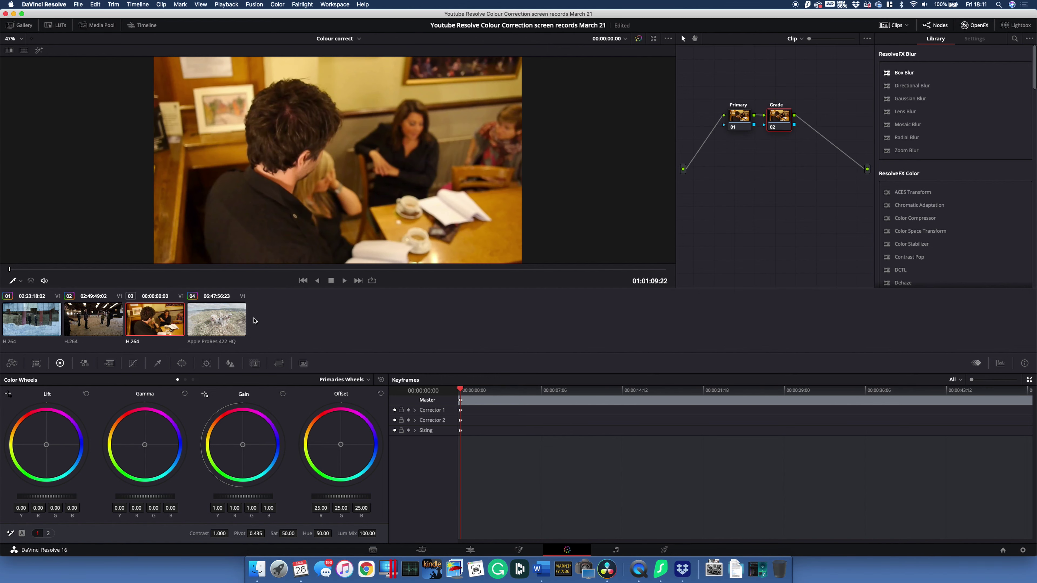
{"action": "left_click", "coordinate": [244, 321]}
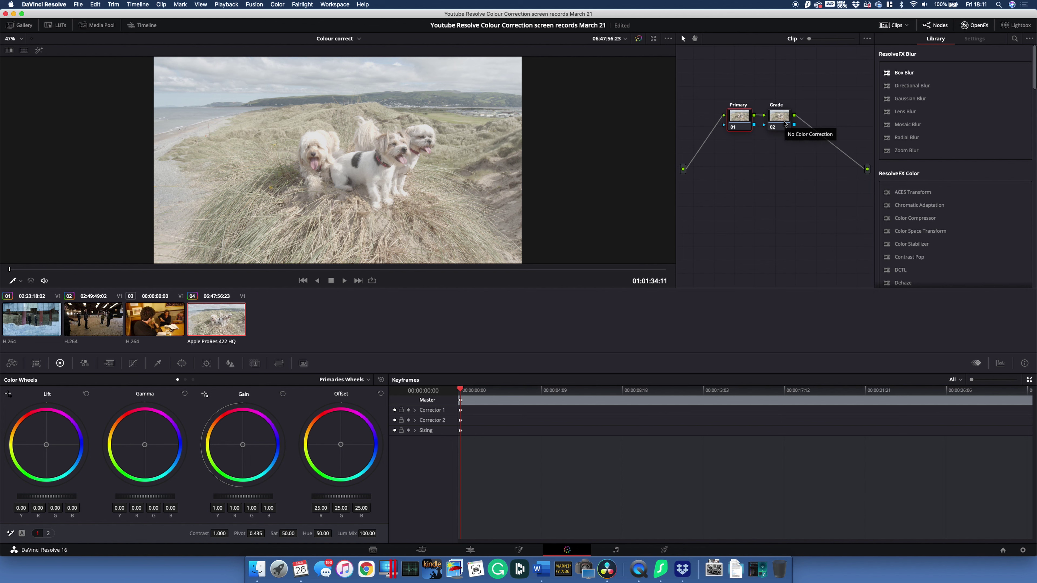
{"action": "right_click", "coordinate": [743, 124]}
{"action": "mouse_move", "coordinate": [772, 162]}
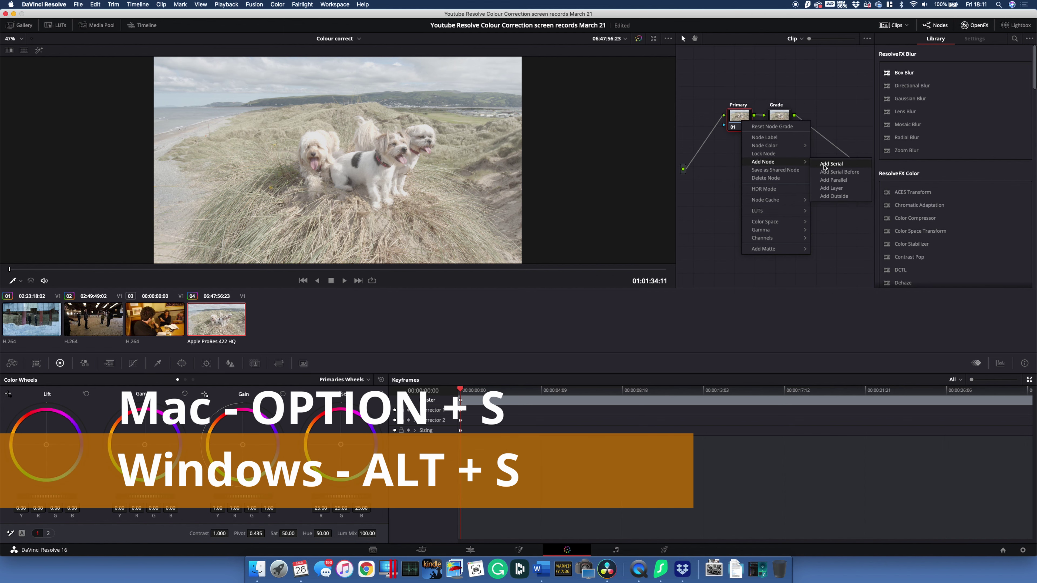
{"action": "key", "text": "Escape"}
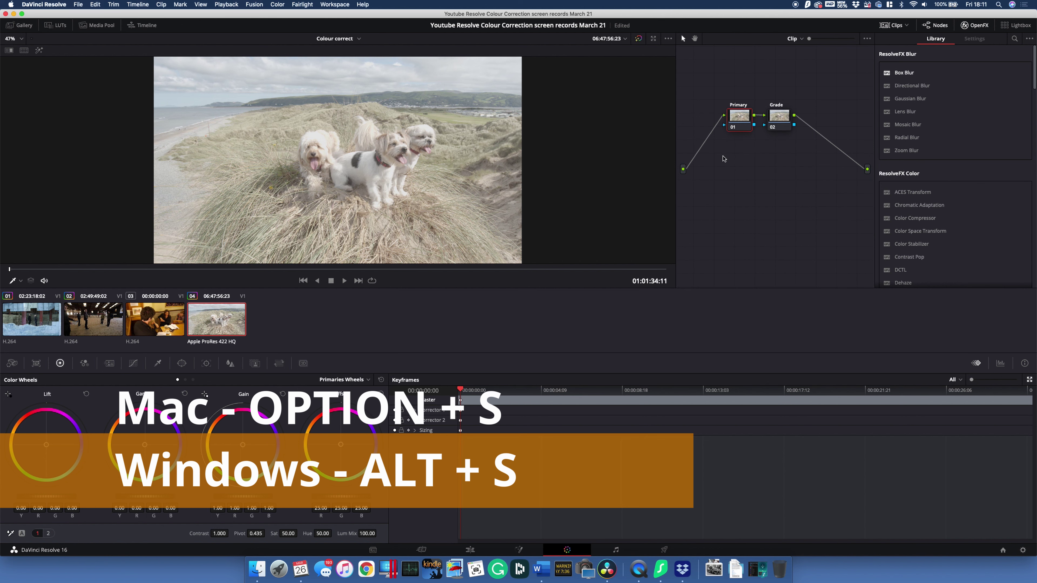
{"action": "right_click", "coordinate": [742, 119]}
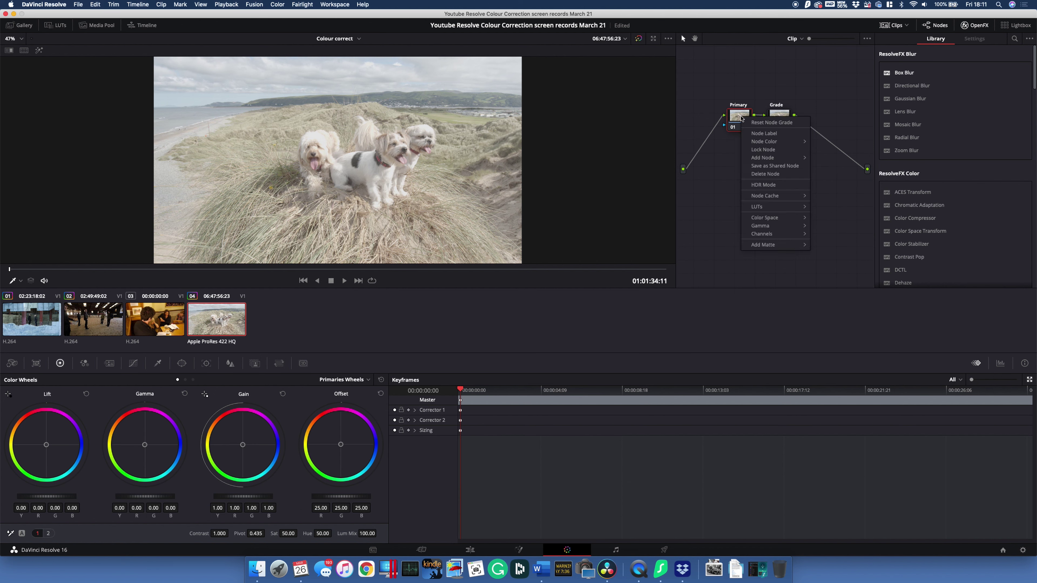
{"action": "left_click", "coordinate": [735, 145]}
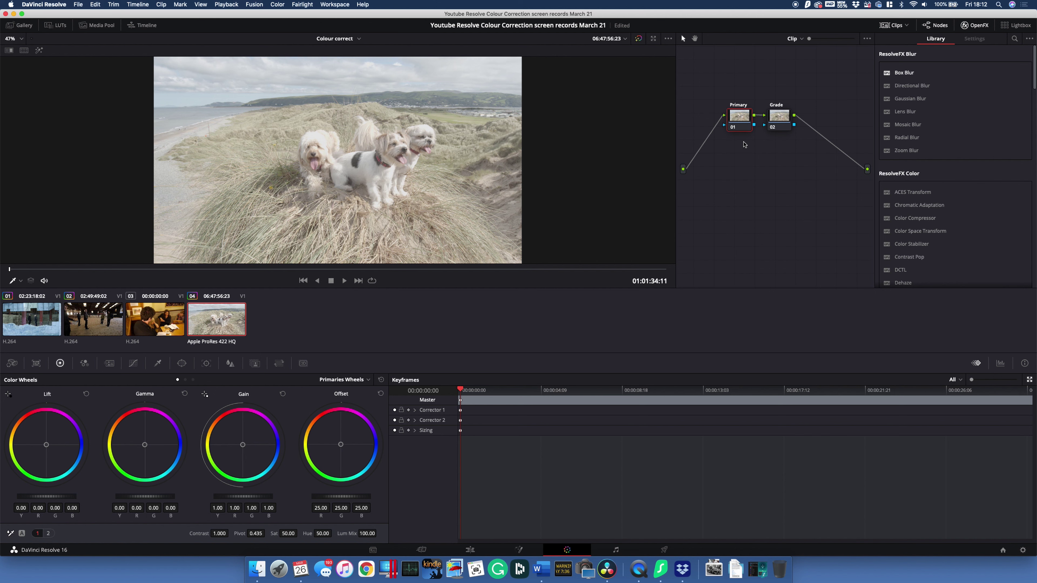
Turn on the video scopes for the selected clip.
{"action": "left_click", "coordinate": [331, 7]}
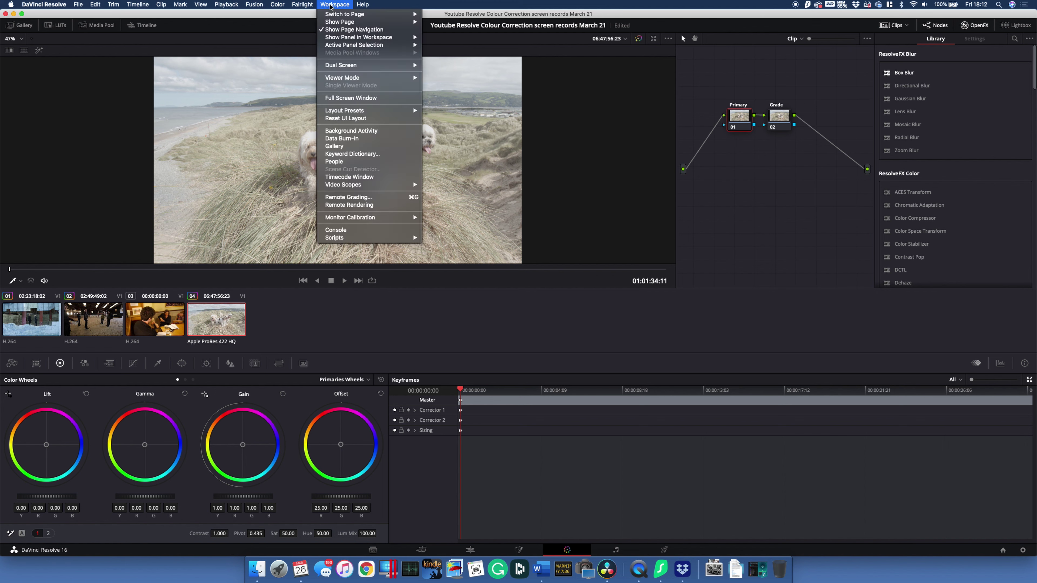
{"action": "mouse_move", "coordinate": [399, 188]}
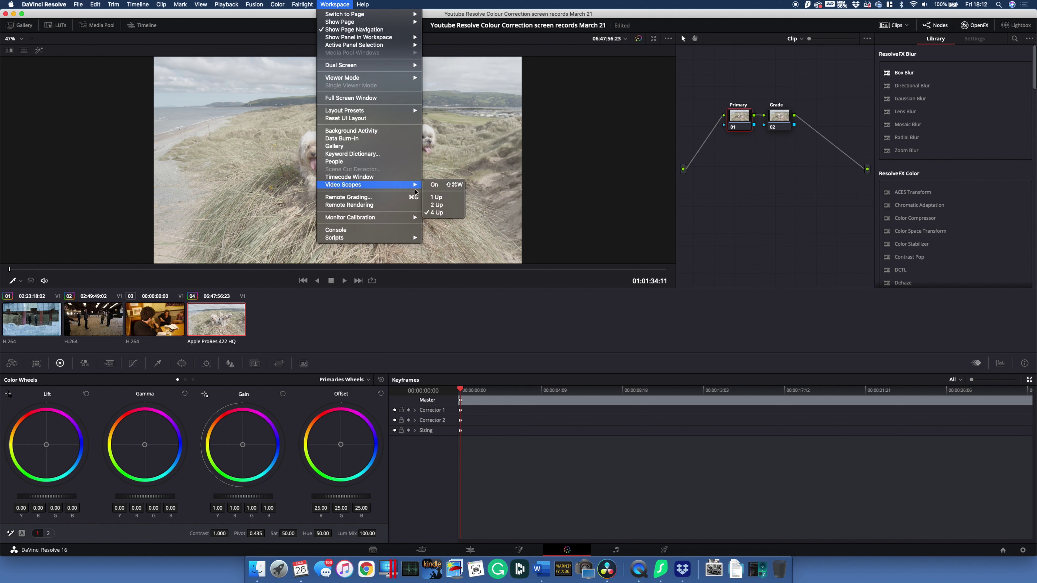
{"action": "left_click", "coordinate": [434, 185]}
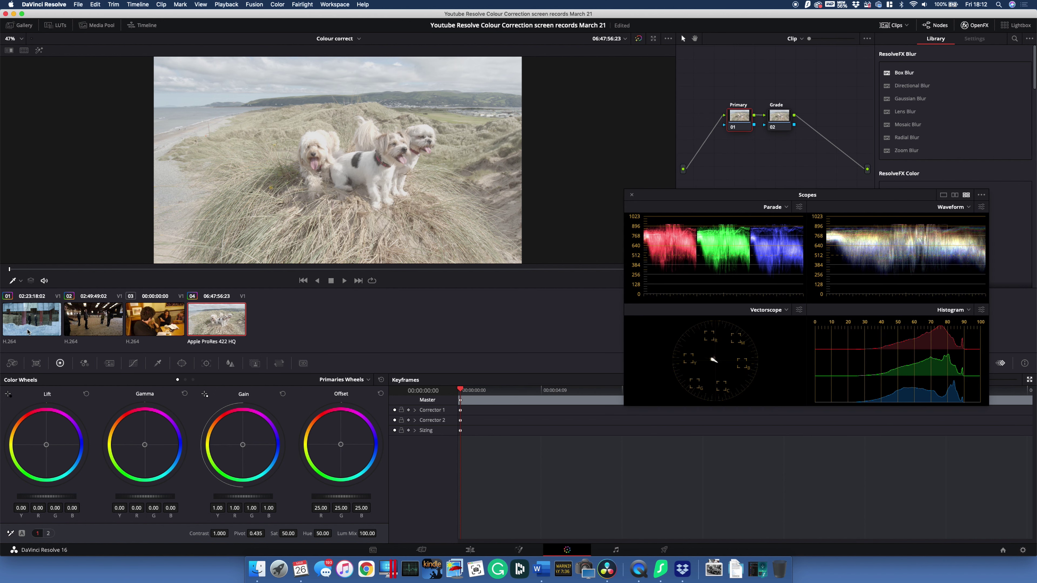
Select clip 01, move to the clapperboard frame and white balance the image from the white slate.
{"action": "left_click", "coordinate": [28, 331]}
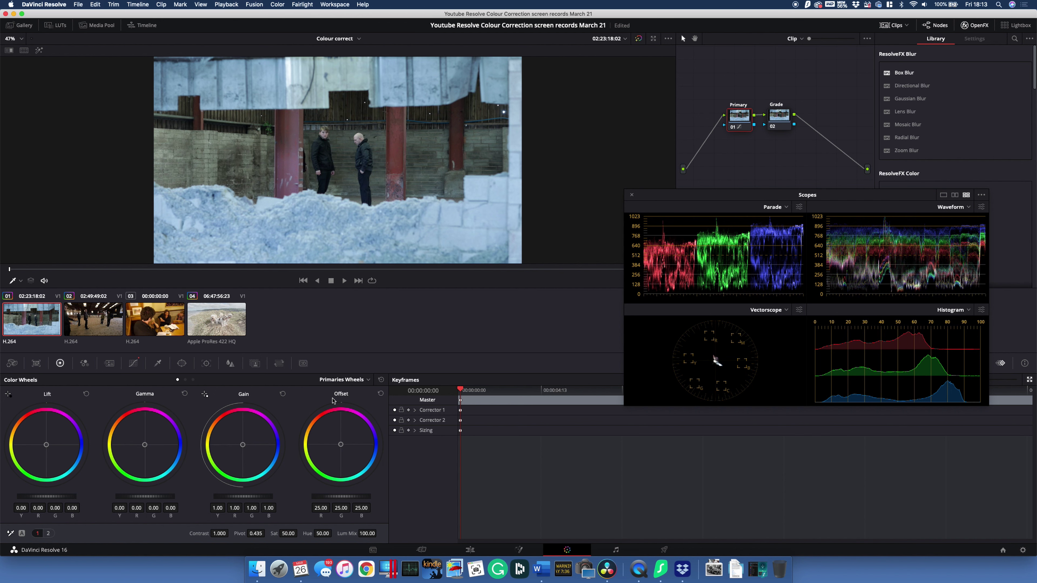
{"action": "left_click", "coordinate": [162, 270]}
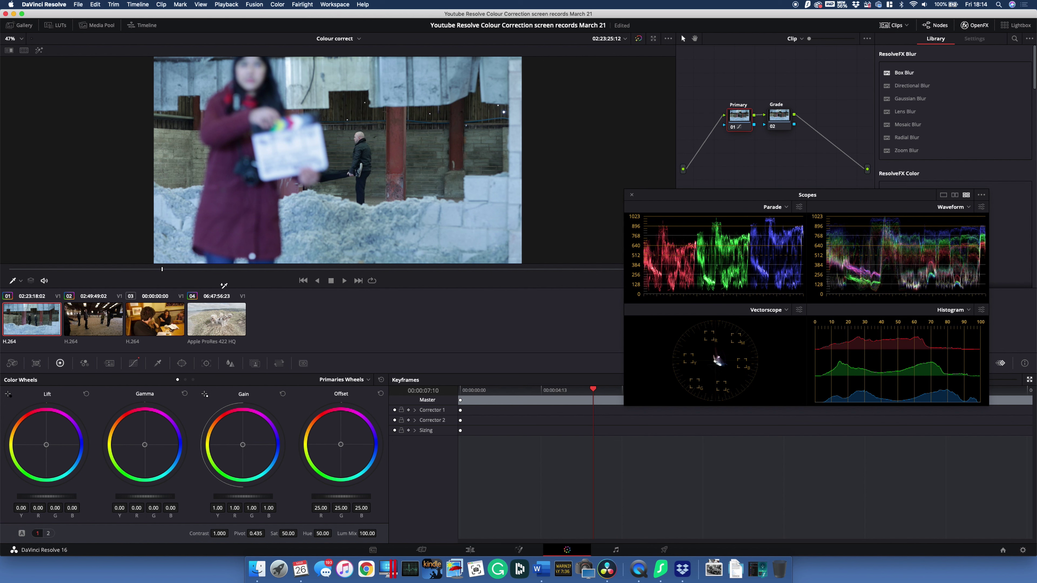
{"action": "left_click", "coordinate": [261, 148]}
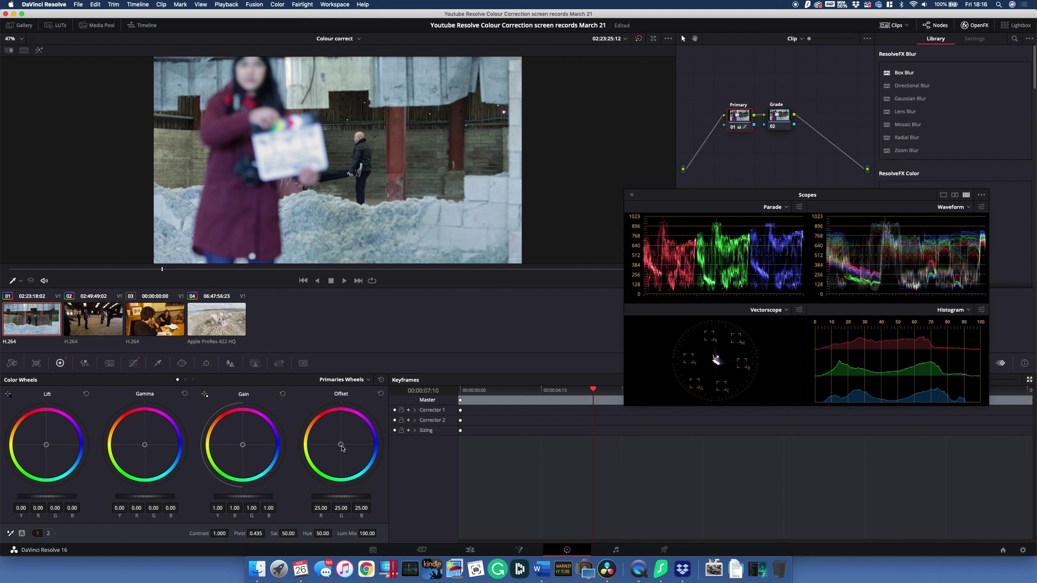
Shift clip 01's offset to about 25.61, 24.26, 24.75, set the master lift to -0.01 and fine-tune the master gain.
{"action": "left_click_drag", "start_coordinate": [342, 448], "coordinate": [339, 436]}
{"action": "left_click_drag", "start_coordinate": [46, 496], "coordinate": [44, 496]}
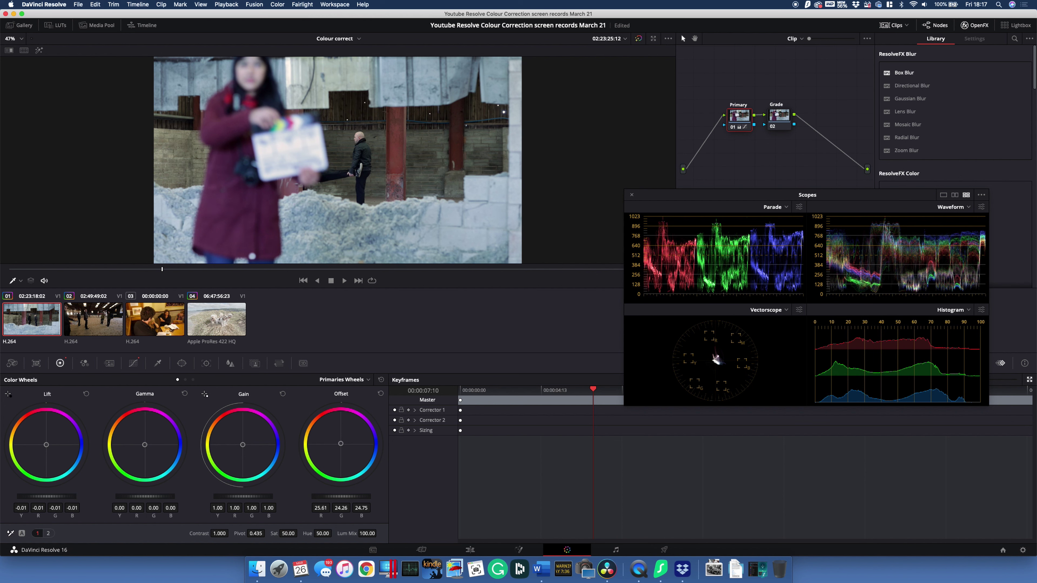
{"action": "left_click_drag", "start_coordinate": [243, 497], "coordinate": [245, 497]}
{"action": "left_click_drag", "start_coordinate": [234, 497], "coordinate": [245, 498]}
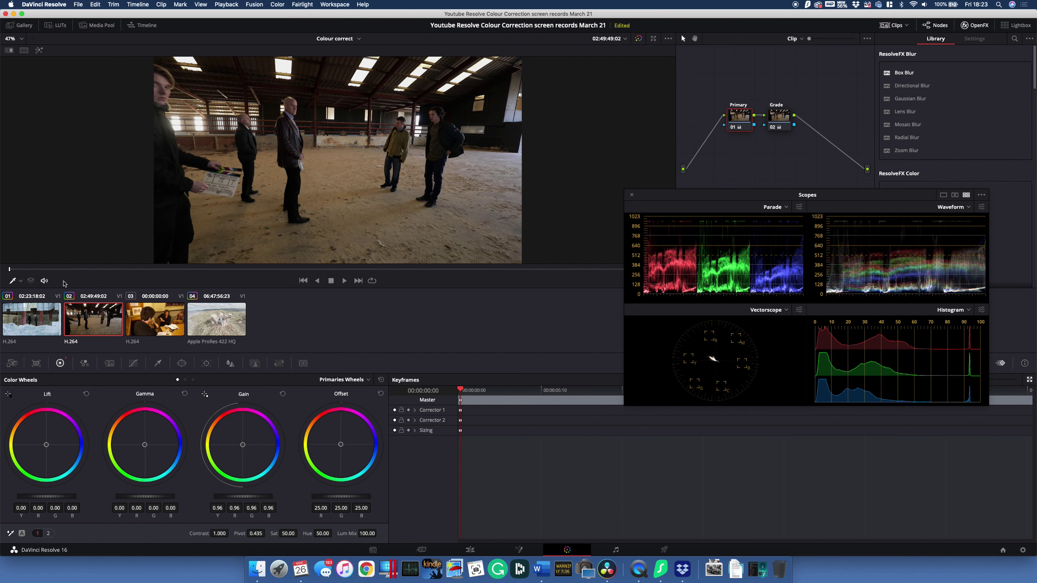
Move four seconds into clip 02 and set the Primary node's master gain to 0.99 and master gamma to 0.05.
{"action": "key", "text": "shift+Right"}
{"action": "key", "text": "shift+Right"}
{"action": "key", "text": "shift+Right"}
{"action": "key", "text": "shift+Right"}
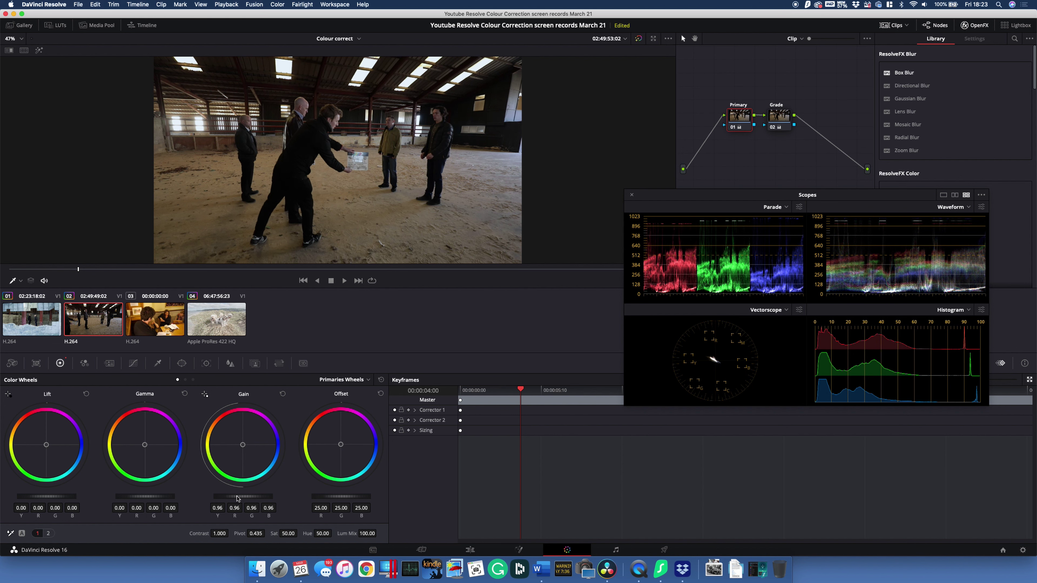
{"action": "left_click_drag", "start_coordinate": [217, 508], "coordinate": [245, 508]}
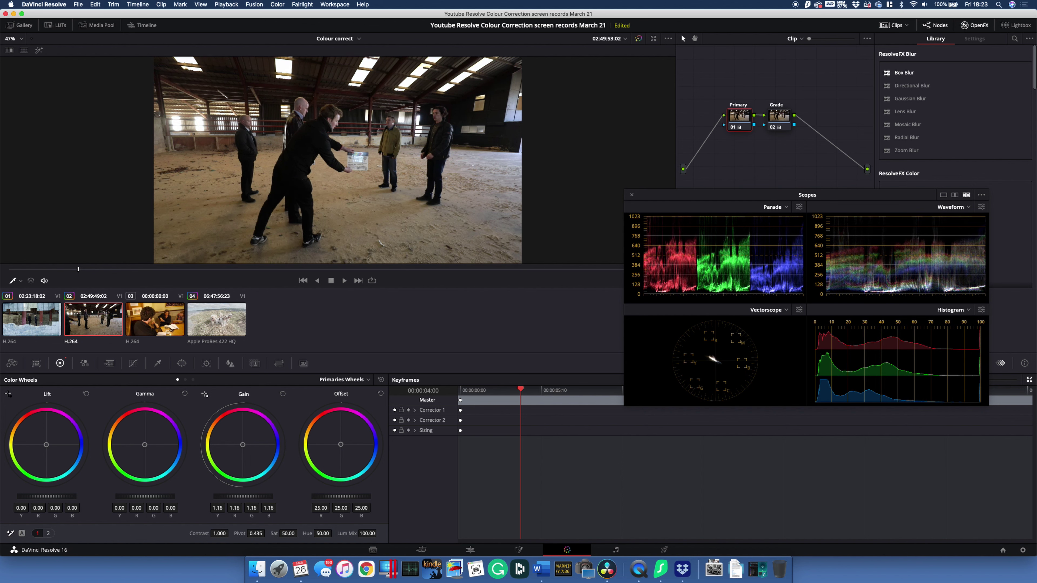
{"action": "left_click_drag", "start_coordinate": [246, 507], "coordinate": [221, 508]}
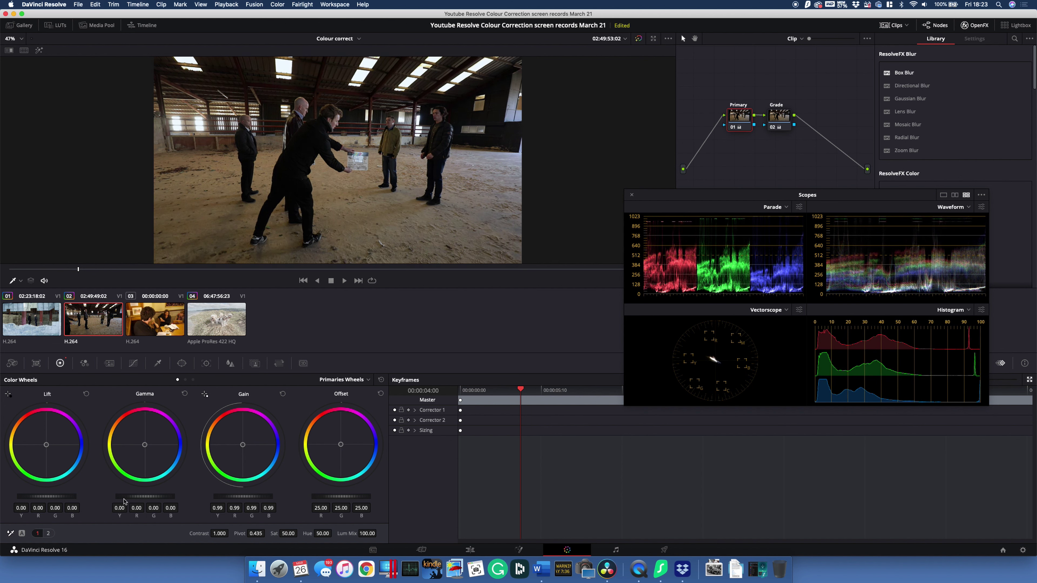
{"action": "left_click_drag", "start_coordinate": [145, 497], "coordinate": [149, 497]}
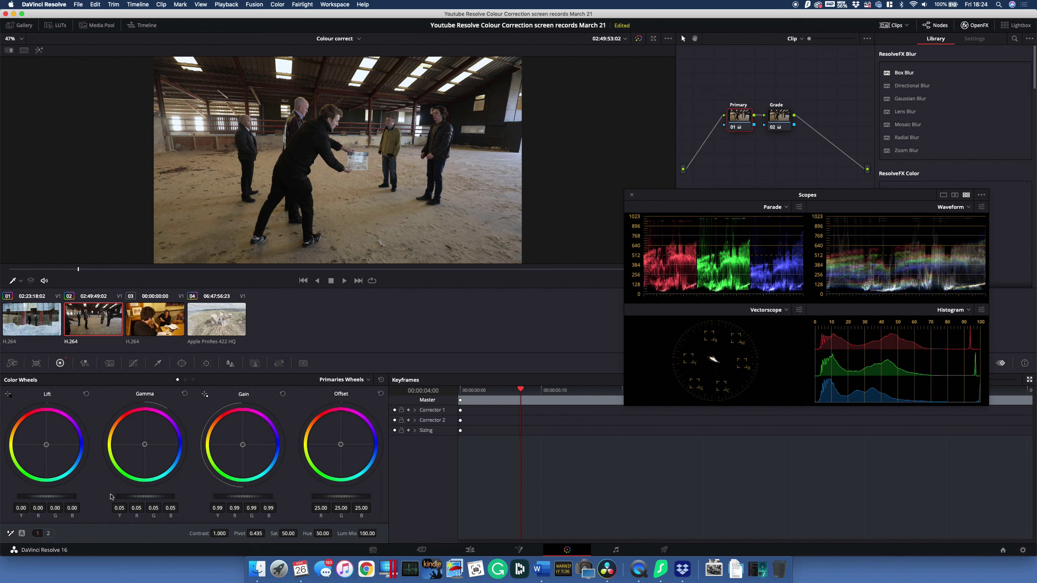
Try to darken the bright windows on the barn's left wall with a rectangular power window and a lower gain.
{"action": "left_click", "coordinate": [182, 363]}
{"action": "left_click", "coordinate": [18, 417]}
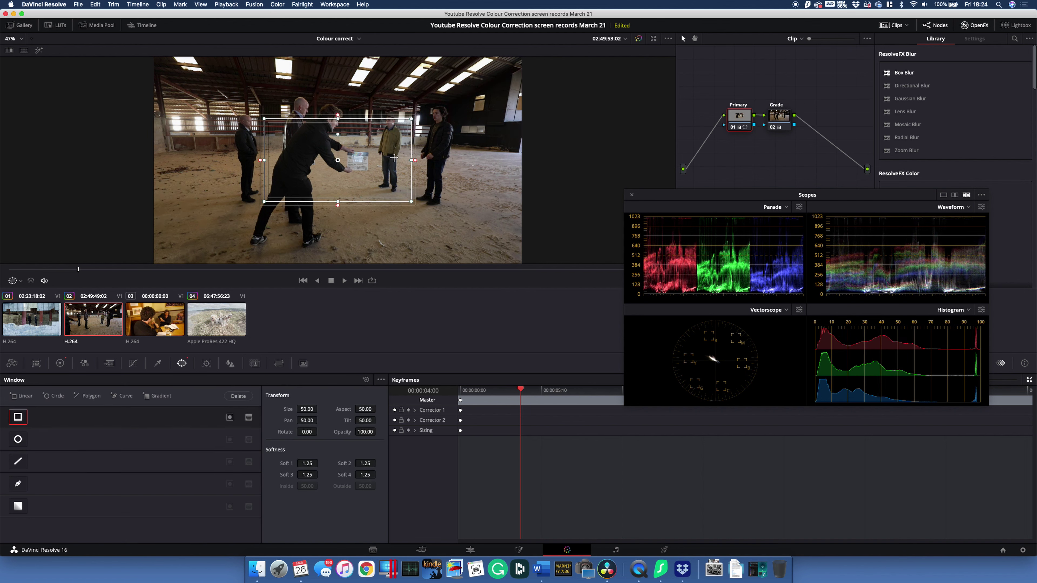
{"action": "left_click_drag", "start_coordinate": [346, 178], "coordinate": [233, 158]}
{"action": "left_click_drag", "start_coordinate": [299, 181], "coordinate": [251, 172]}
{"action": "left_click_drag", "start_coordinate": [298, 99], "coordinate": [214, 99]}
{"action": "left_click_drag", "start_coordinate": [256, 172], "coordinate": [182, 143]}
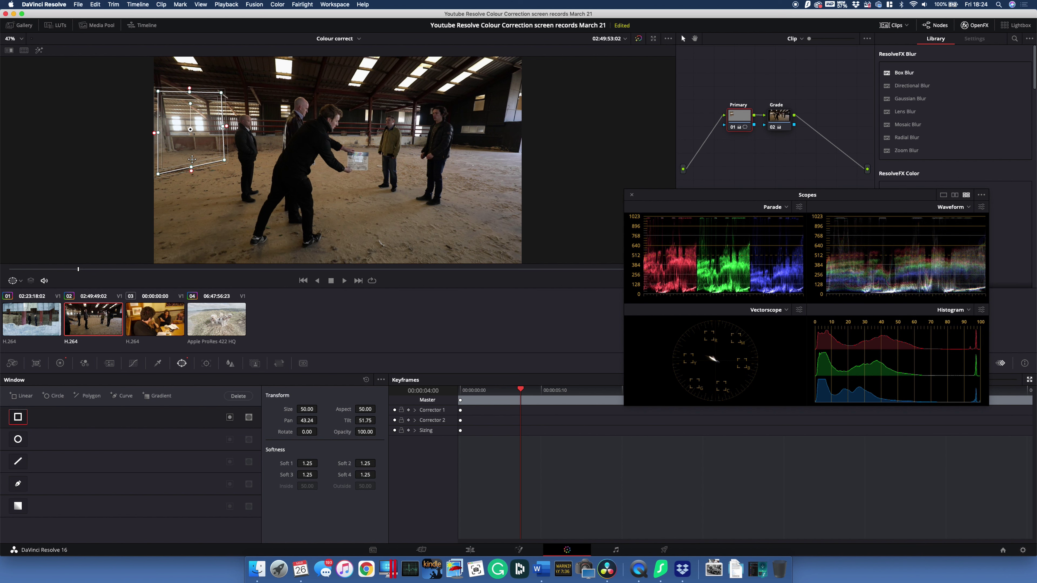
{"action": "left_click", "coordinate": [60, 363]}
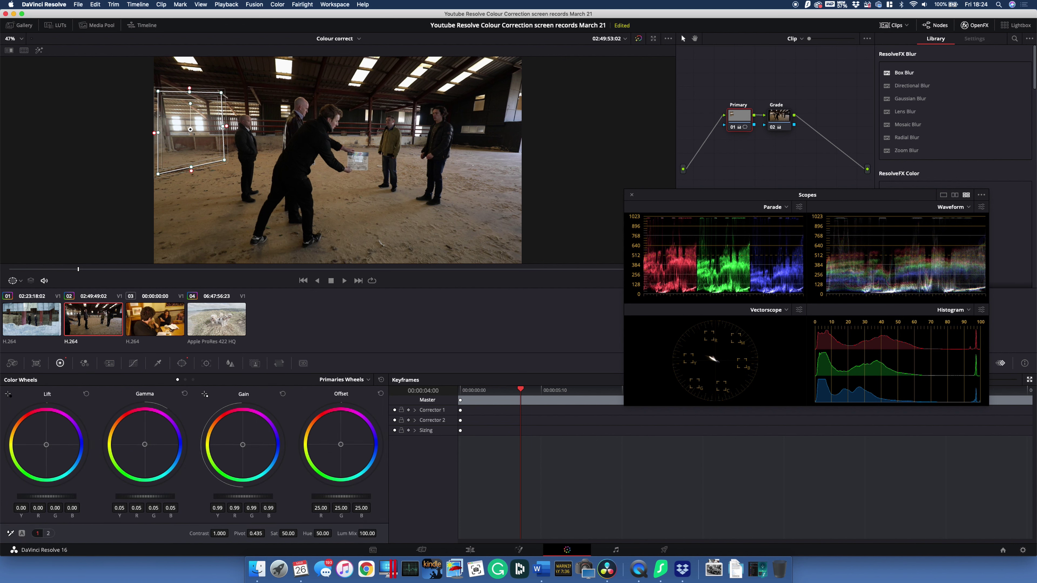
{"action": "left_click_drag", "start_coordinate": [243, 497], "coordinate": [222, 496]}
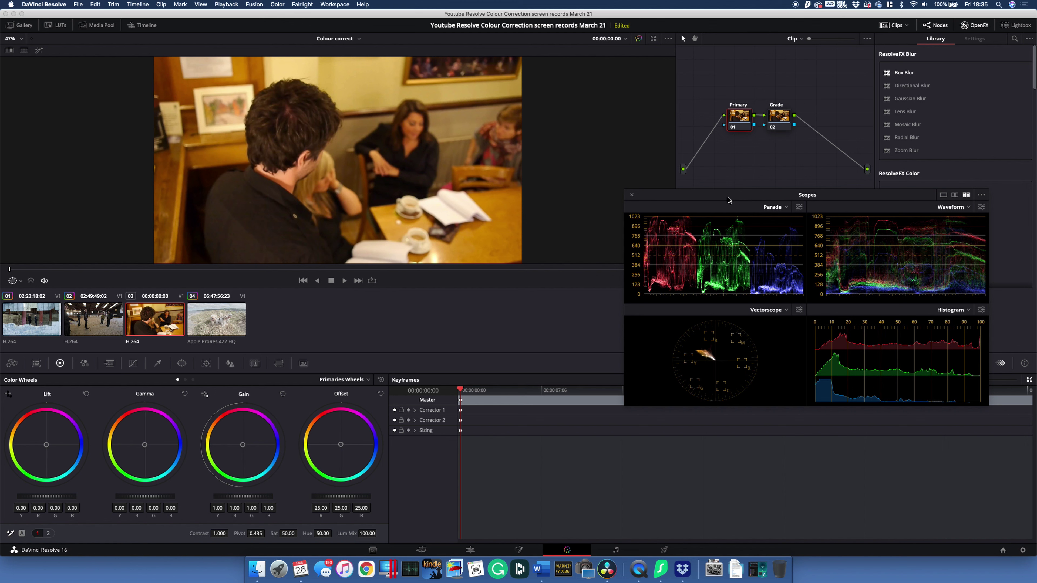
White balance clip 03 and correct it with offset 14.97, 25.35, 35.04, master gain 1.04 and master lift -0.01.
{"action": "left_click_drag", "start_coordinate": [730, 201], "coordinate": [729, 202]}
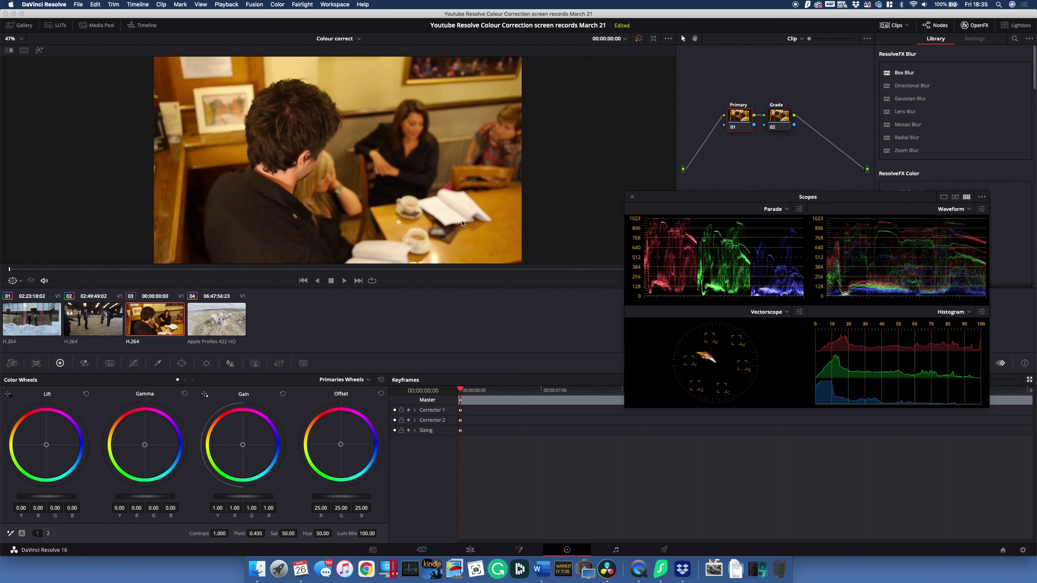
{"action": "left_click", "coordinate": [10, 533]}
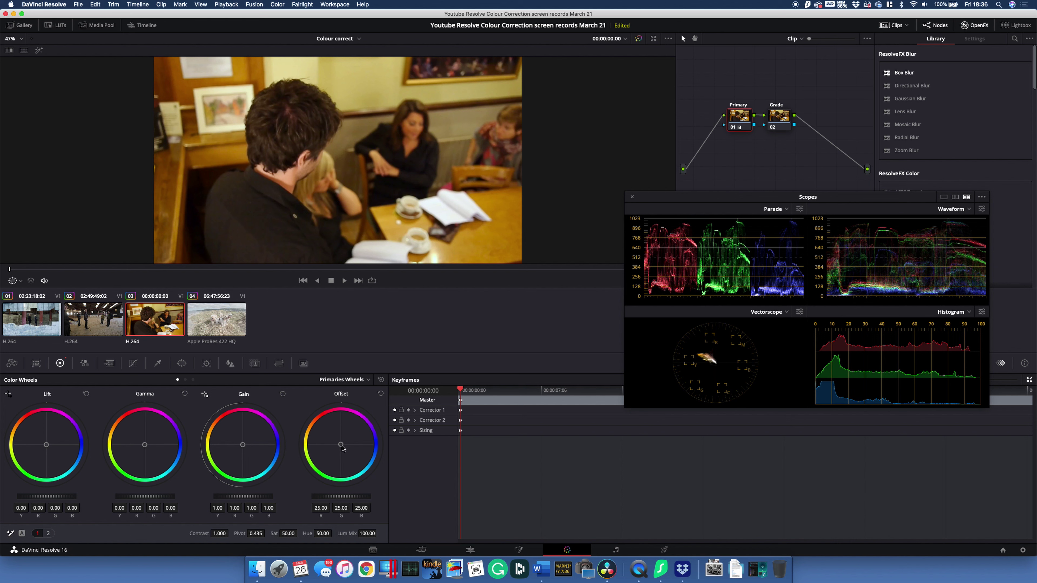
{"action": "left_click_drag", "start_coordinate": [342, 448], "coordinate": [347, 451]}
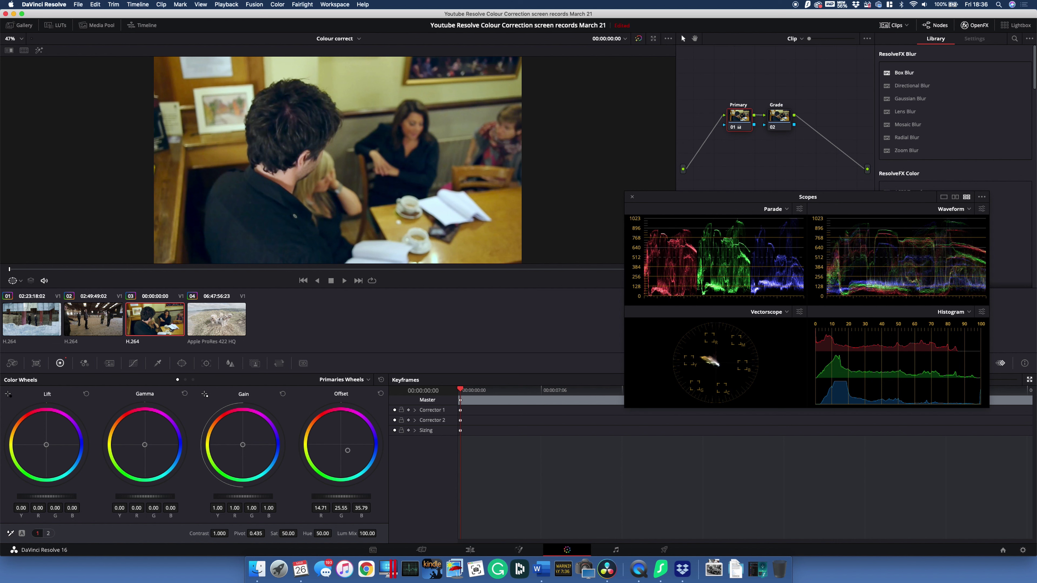
{"action": "key", "text": "super+z"}
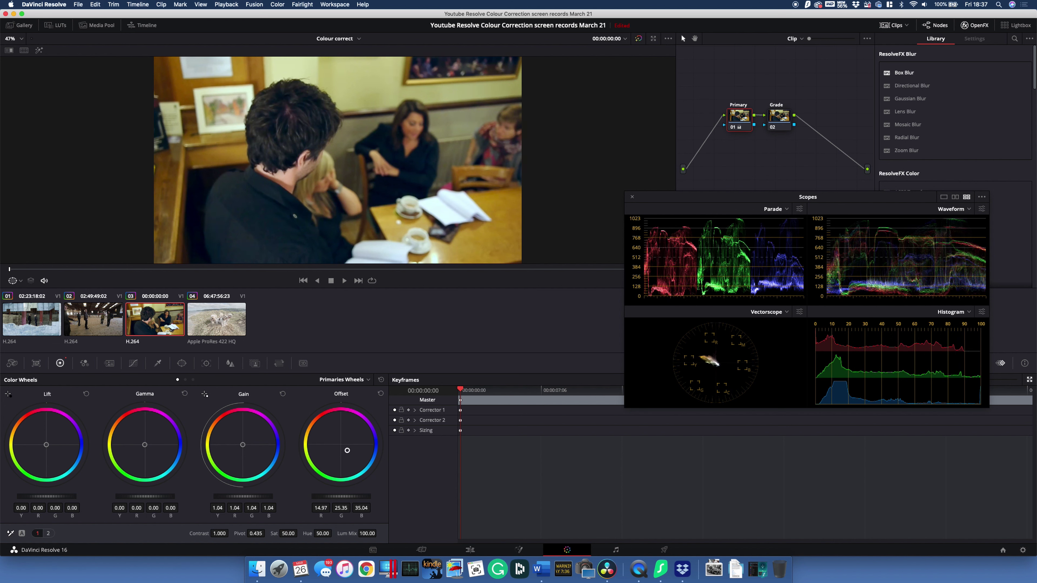
{"action": "key", "text": "super+z"}
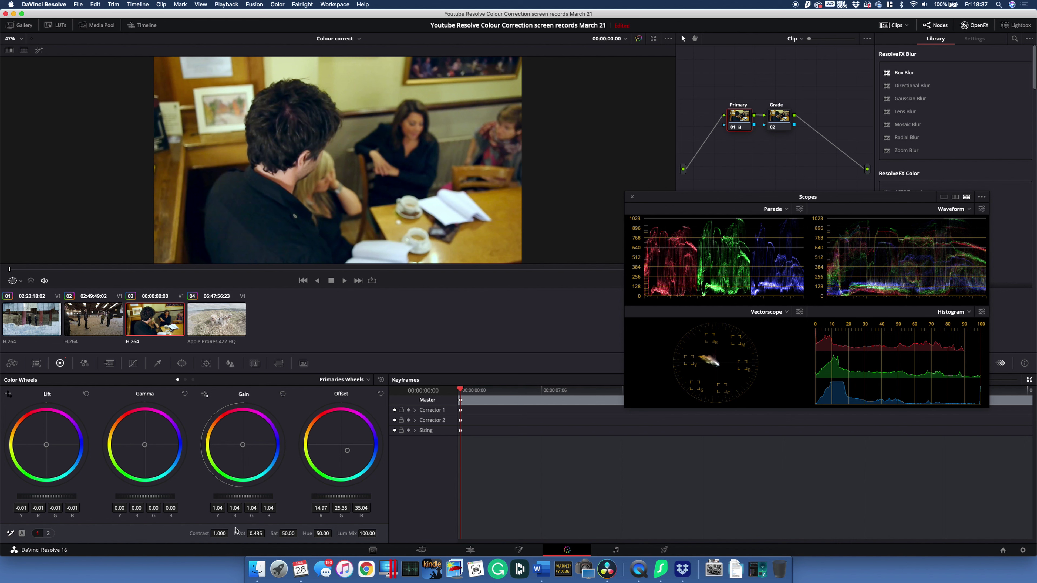
Select clip 04 with the dogs and set its master lift to -0.17 and master gain to 1.07.
{"action": "left_click", "coordinate": [215, 326]}
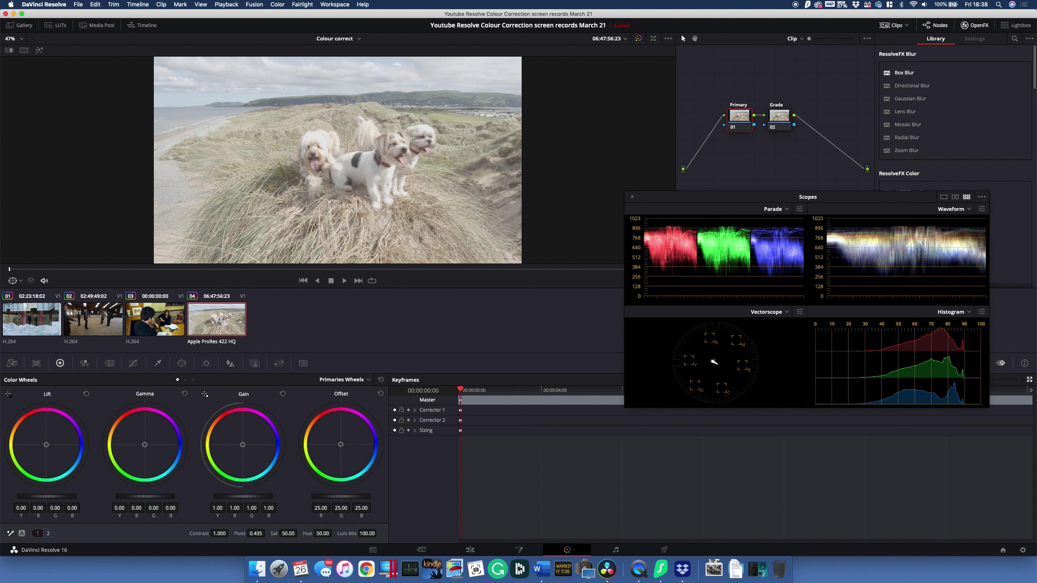
{"action": "left_click_drag", "start_coordinate": [46, 496], "coordinate": [33, 497]}
{"action": "left_click_drag", "start_coordinate": [236, 496], "coordinate": [243, 496]}
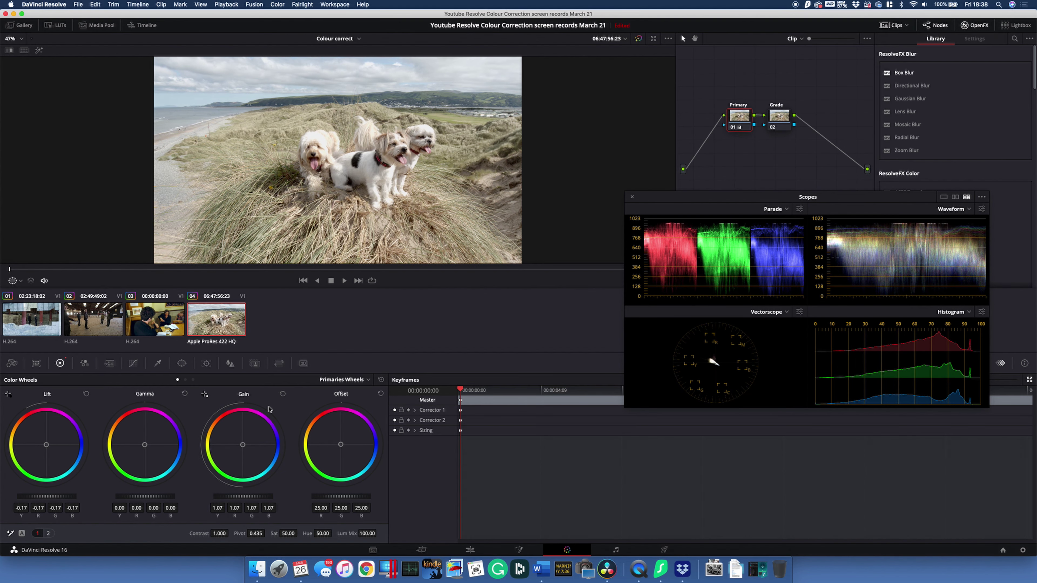
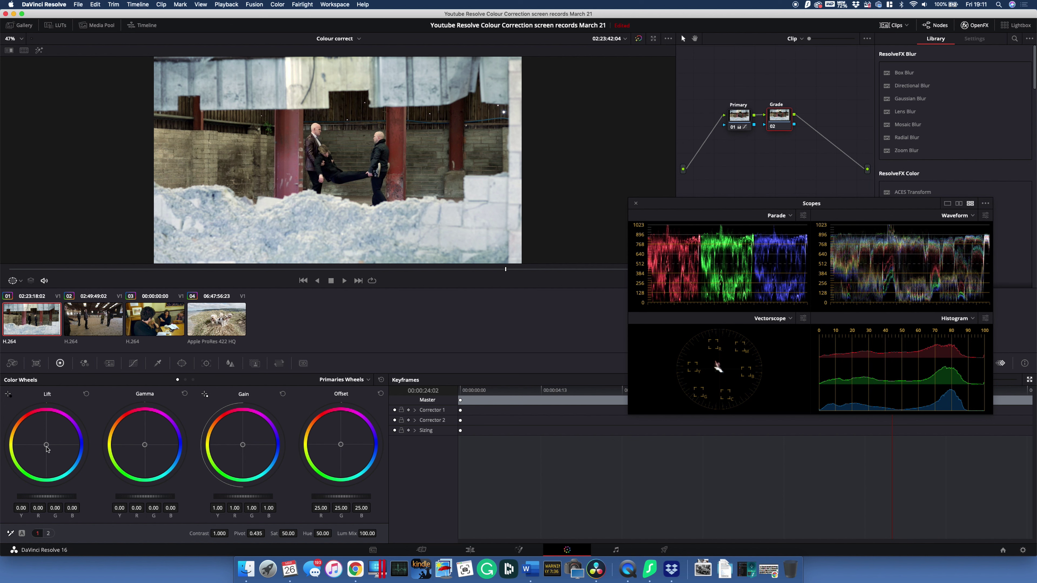
Tint the lift of clip 01's Grade node to red -0.04, green 0.02, blue -0.04, with contrast 1.158 and master gain 0.96.
{"action": "left_click_drag", "start_coordinate": [46, 448], "coordinate": [44, 447]}
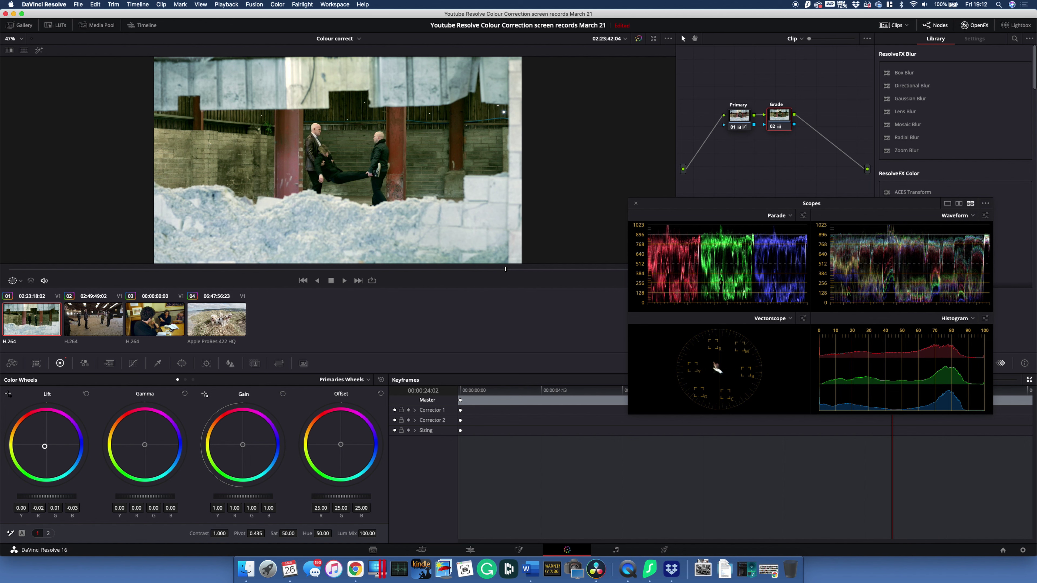
{"action": "left_click_drag", "start_coordinate": [44, 447], "coordinate": [43, 448]}
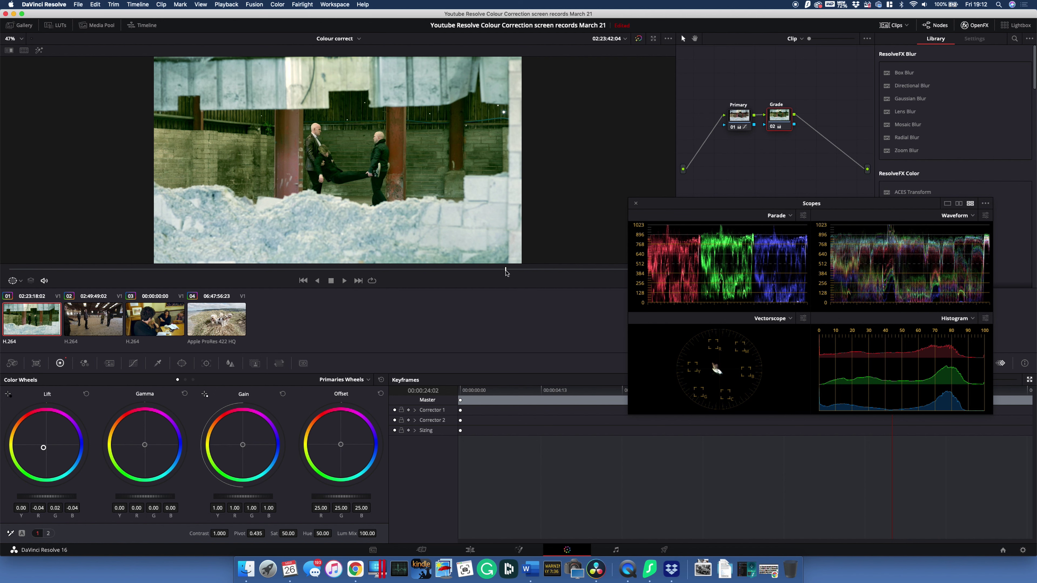
{"action": "mouse_move", "coordinate": [506, 270]}
{"action": "left_mouse_down"}
{"action": "mouse_move", "coordinate": [188, 269]}
{"action": "mouse_move", "coordinate": [507, 269]}
{"action": "left_mouse_up"}
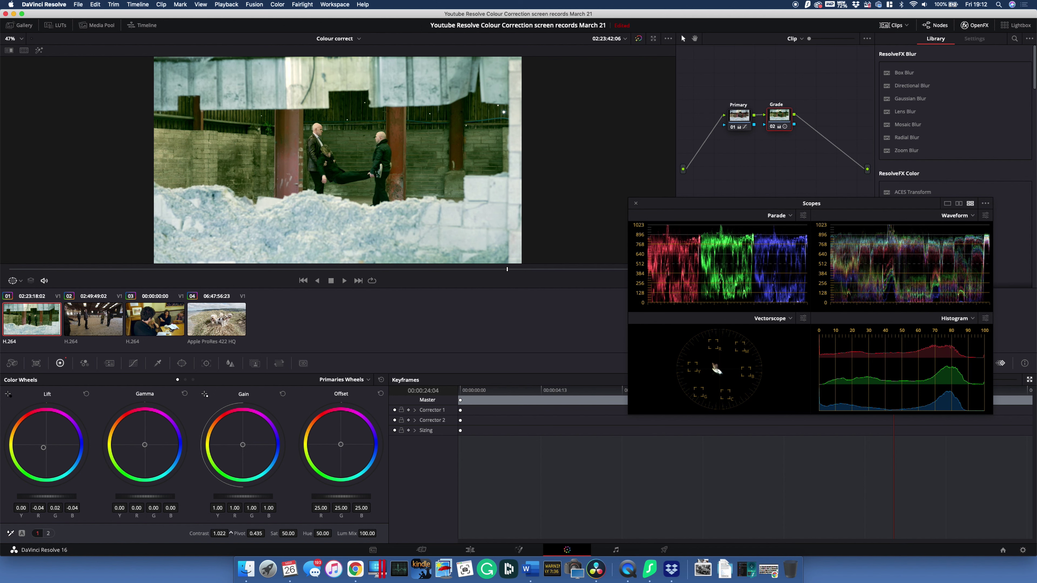
{"action": "left_click_drag", "start_coordinate": [221, 534], "coordinate": [231, 533]}
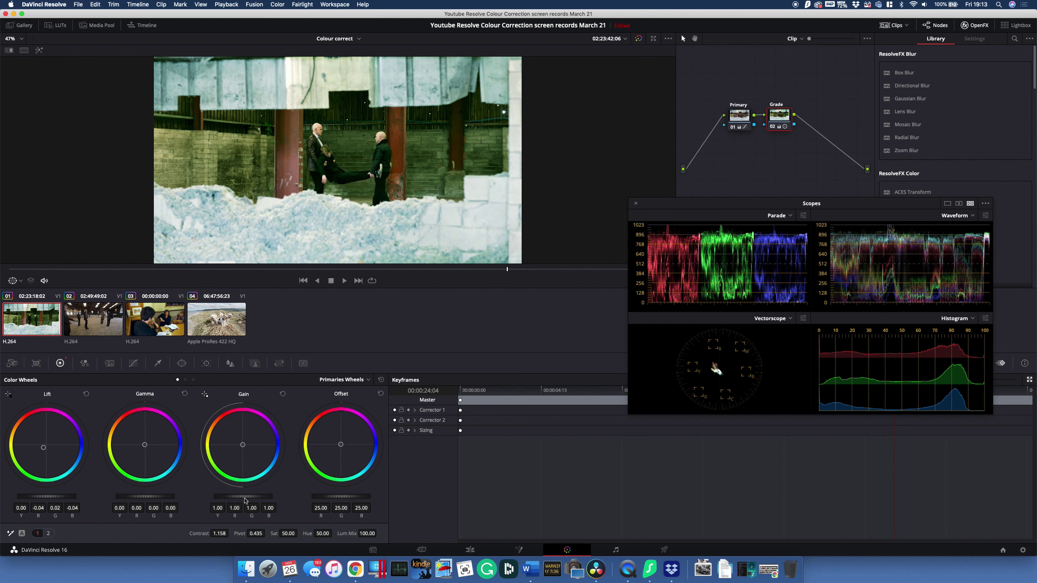
{"action": "left_click_drag", "start_coordinate": [245, 501], "coordinate": [240, 501]}
Bypass all grades on clip 01 and turn them back on to compare the image before and after.
{"action": "mouse_move", "coordinate": [507, 269]}
{"action": "left_mouse_down"}
{"action": "mouse_move", "coordinate": [11, 270]}
{"action": "mouse_move", "coordinate": [507, 270]}
{"action": "left_mouse_up"}
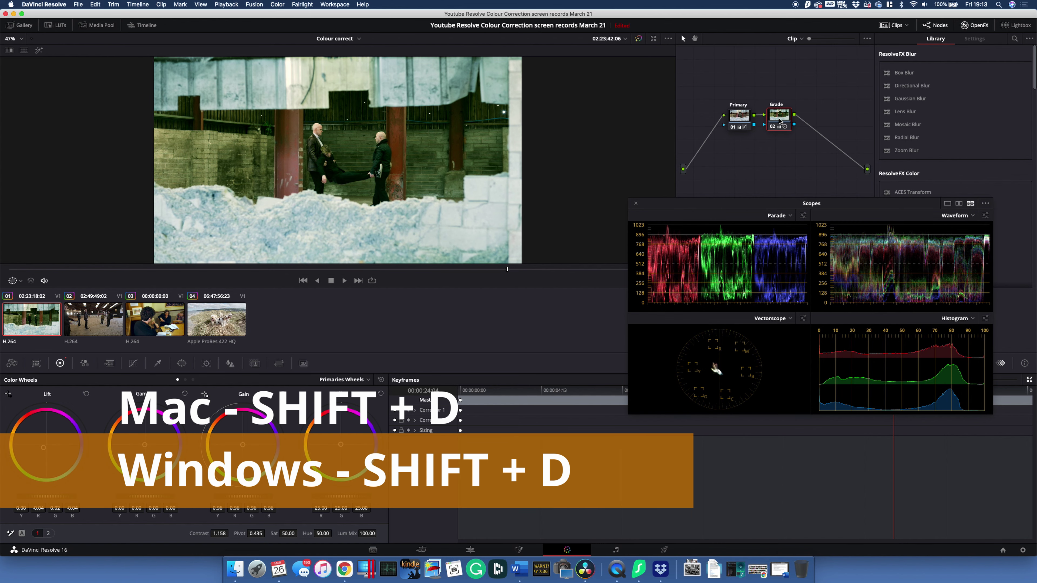
{"action": "key", "text": "shift+d"}
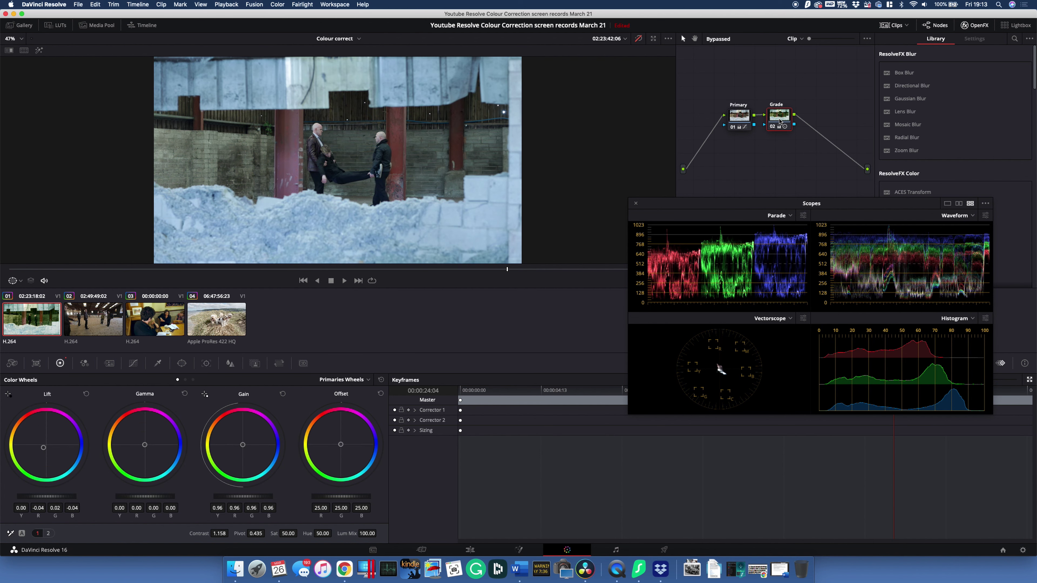
{"action": "key", "text": "shift+d"}
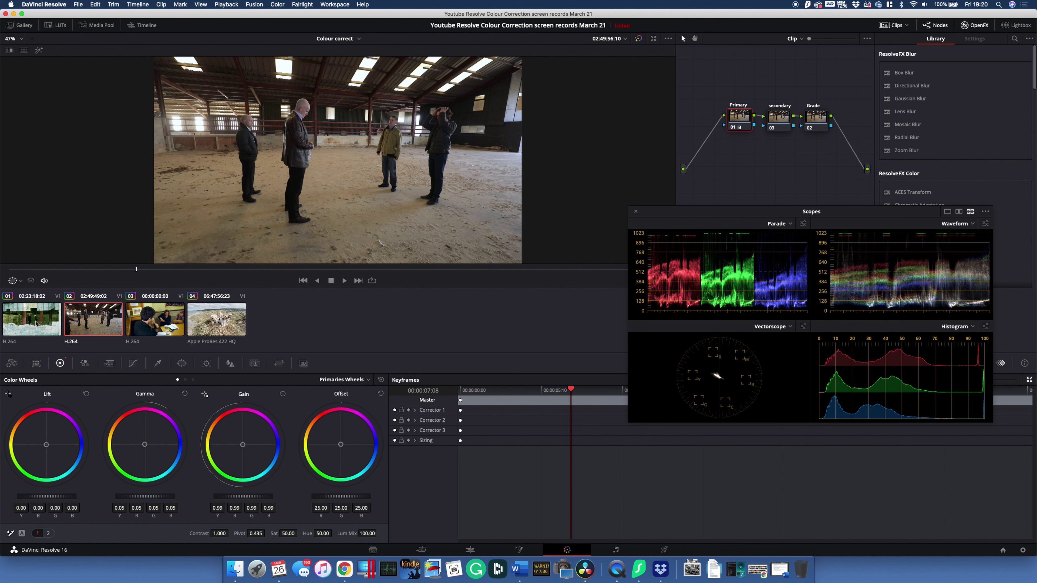
Select clip 02 and tint the lift in its Grade node to red -0.04, green 0.02, blue -0.05.
{"action": "left_click", "coordinate": [91, 322]}
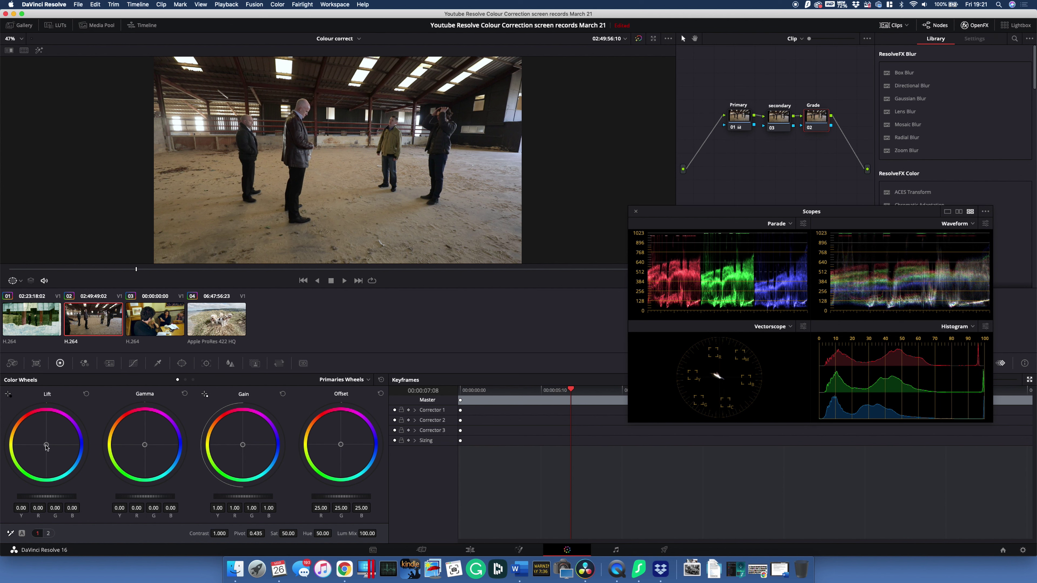
{"action": "left_click_drag", "start_coordinate": [46, 448], "coordinate": [43, 448]}
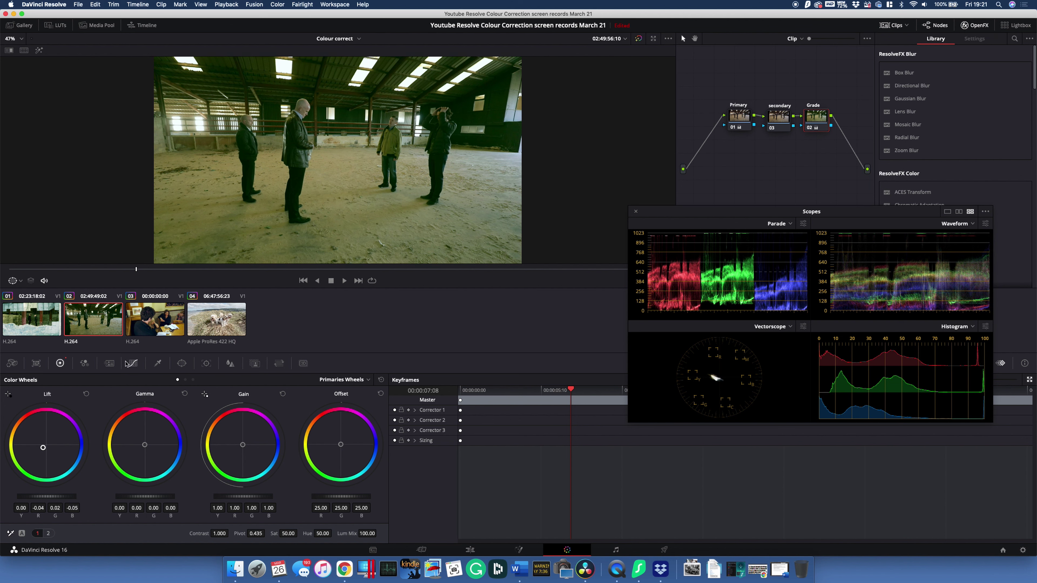
Add a circular power window to the secondary node, fit it around the foreground man's head with softness 4.98, and open the tracker.
{"action": "left_click", "coordinate": [781, 119]}
{"action": "left_click", "coordinate": [182, 363]}
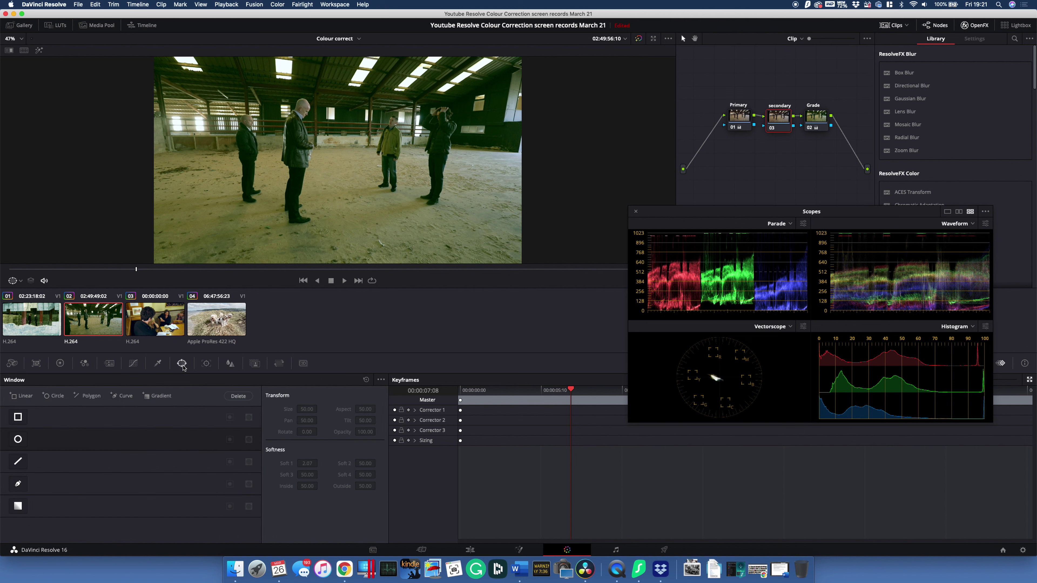
{"action": "left_click", "coordinate": [23, 442]}
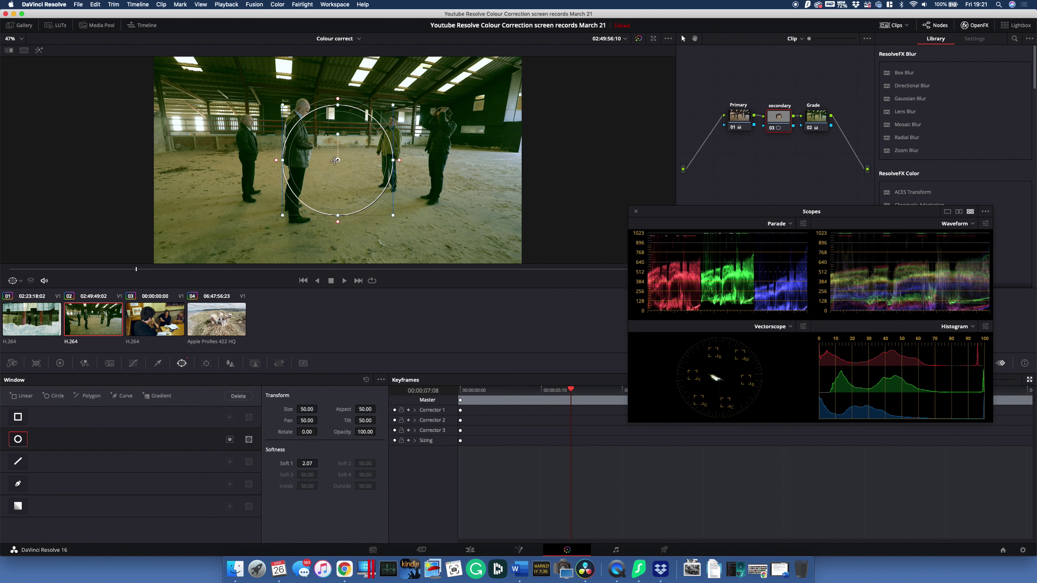
{"action": "left_click_drag", "start_coordinate": [338, 160], "coordinate": [305, 113]}
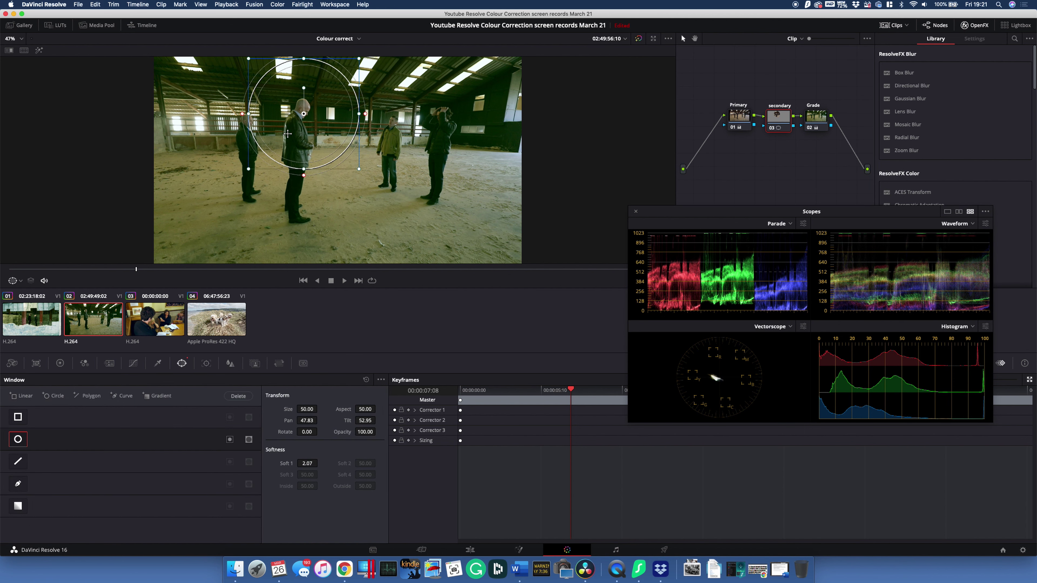
{"action": "left_click_drag", "start_coordinate": [359, 59], "coordinate": [304, 117]}
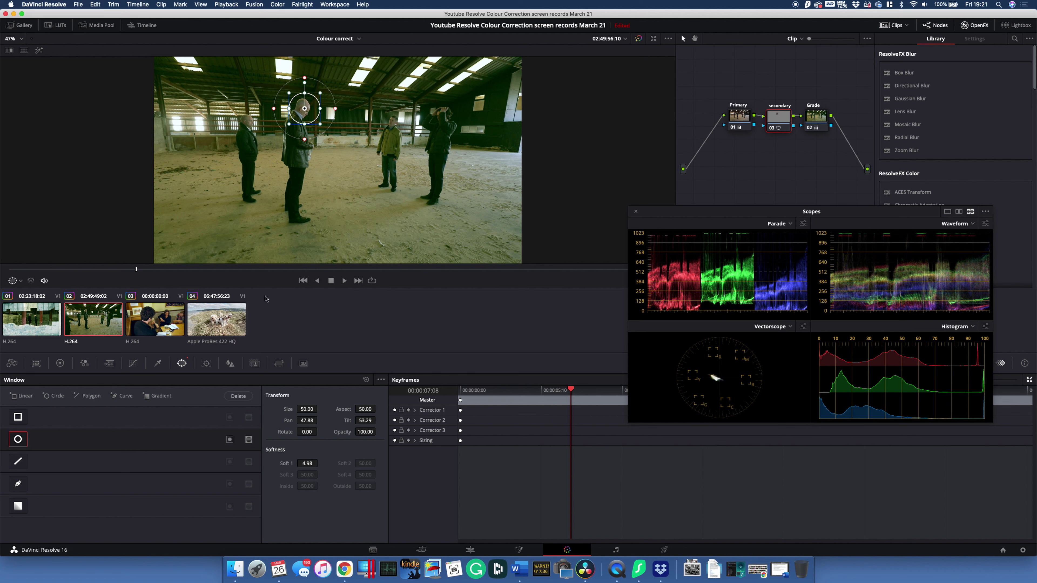
{"action": "left_click", "coordinate": [207, 363]}
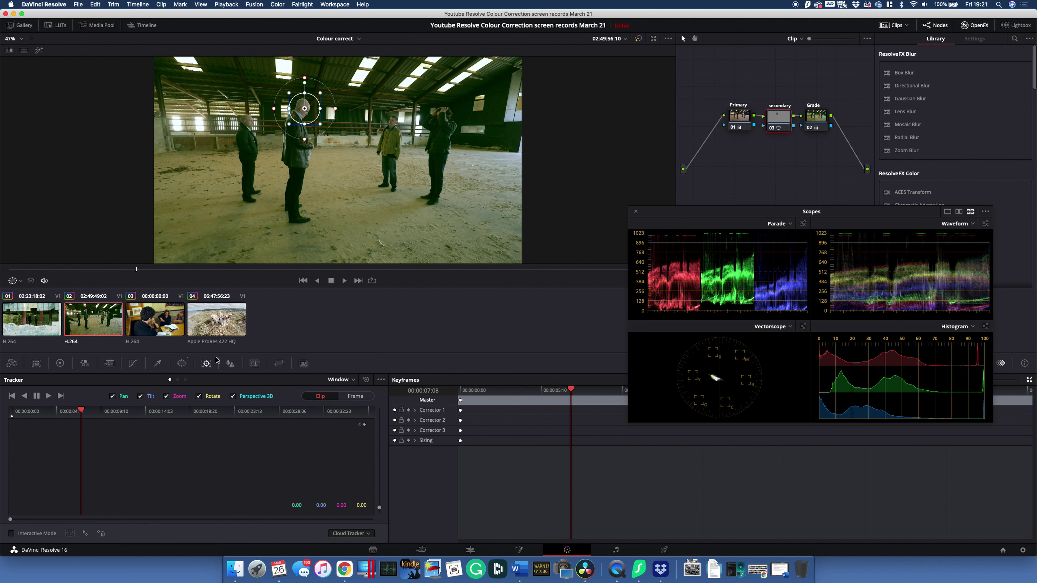
Track the window on the man's head forward, shift the secondary node's offset towards magenta, and play clip 02 with its Grade node selected.
{"action": "left_click", "coordinate": [48, 396]}
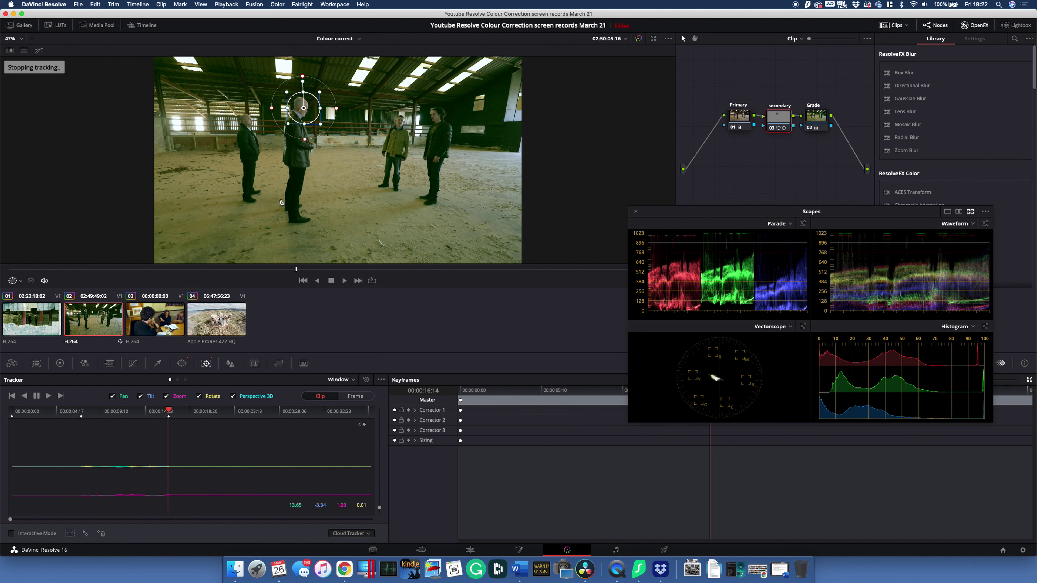
{"action": "left_click", "coordinate": [61, 363]}
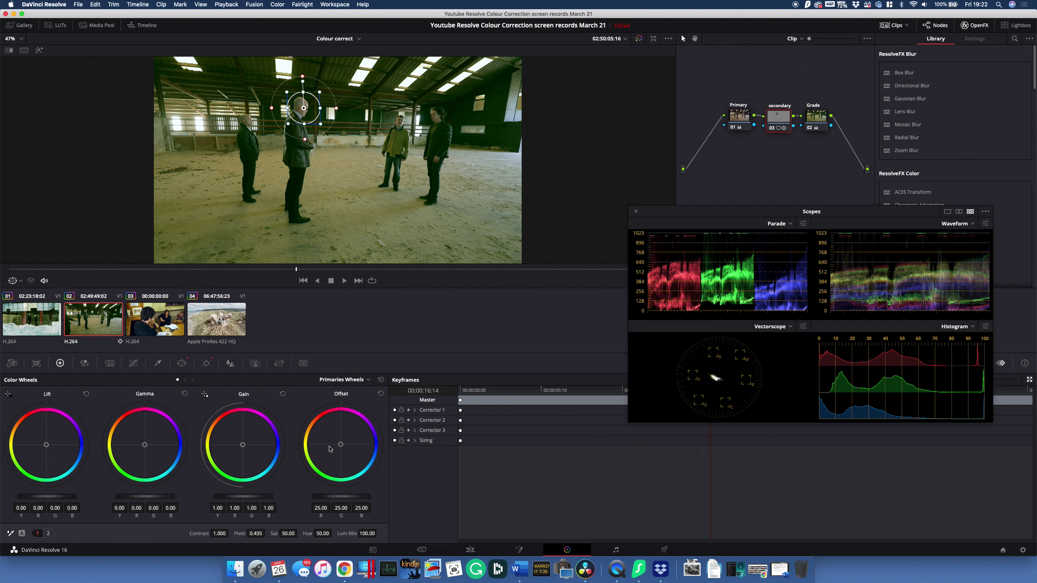
{"action": "left_click_drag", "start_coordinate": [341, 446], "coordinate": [346, 440]}
{"action": "left_click", "coordinate": [824, 123]}
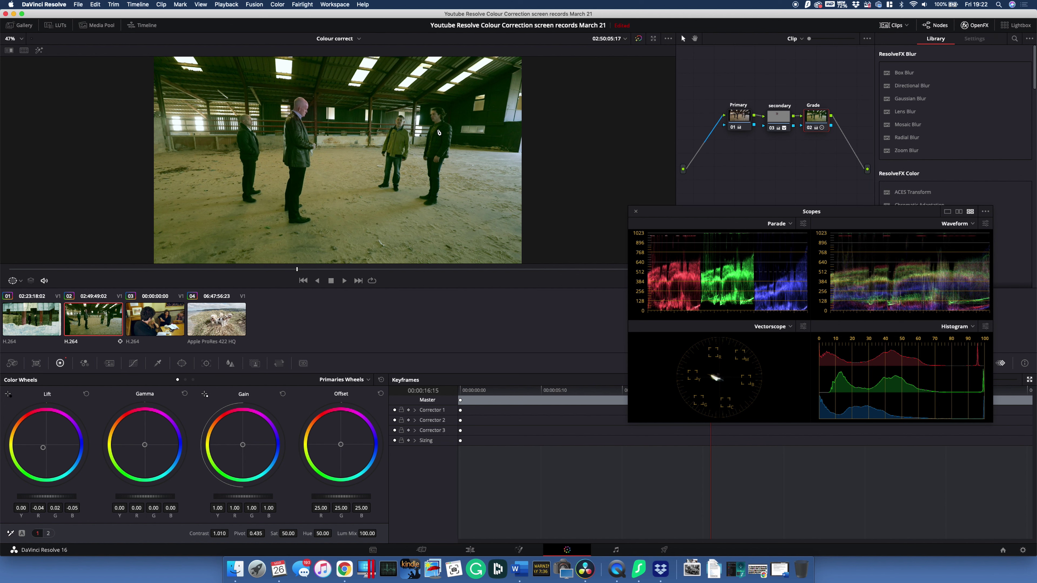
{"action": "key", "text": "space"}
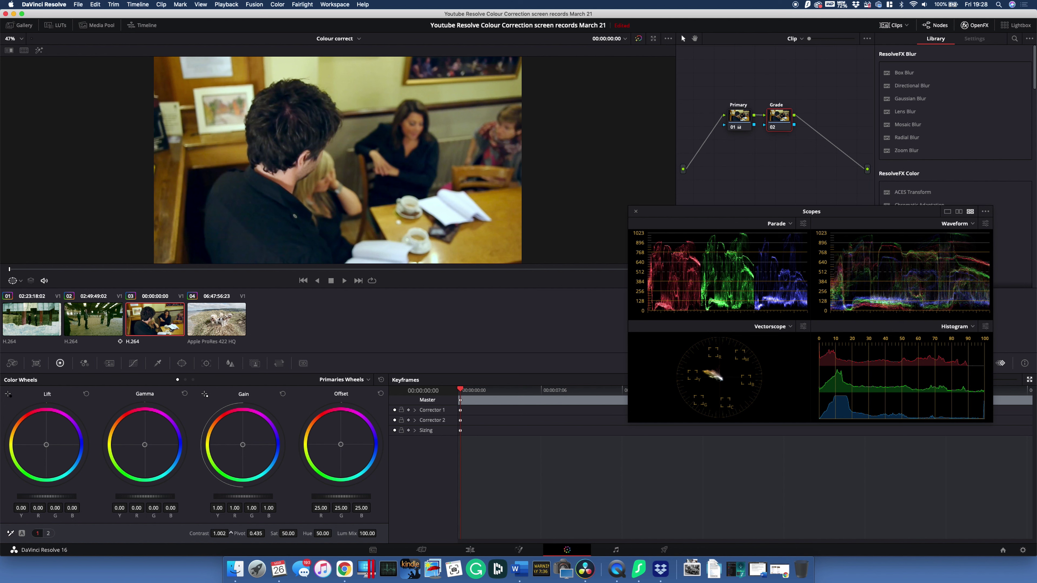
Set the contrast of clip 03's Grade node to 1.114 and move the playhead to 00:00:09:37.
{"action": "left_click_drag", "start_coordinate": [230, 534], "coordinate": [230, 533]}
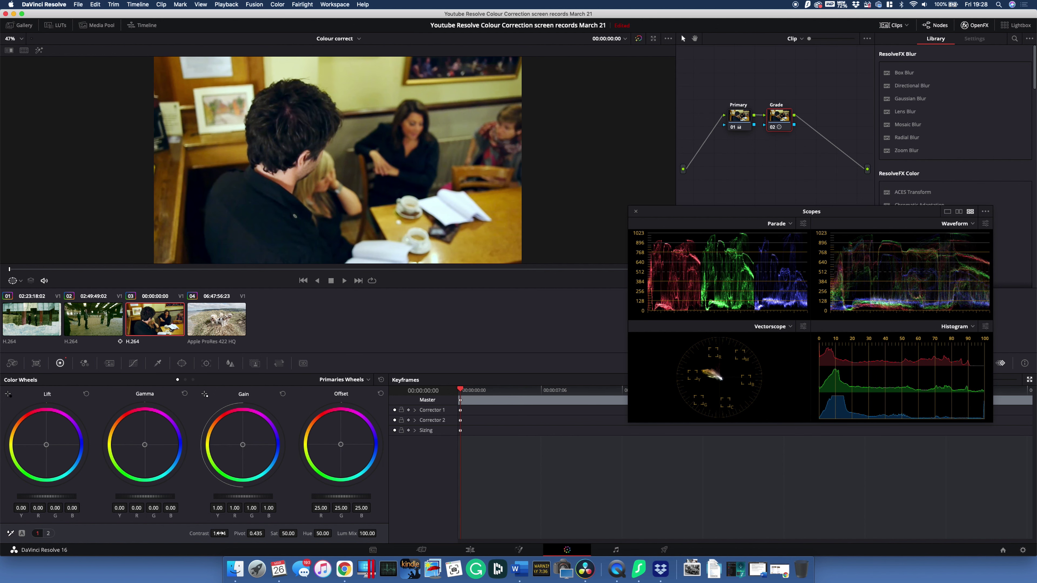
{"action": "left_click_drag", "start_coordinate": [14, 274], "coordinate": [277, 280]}
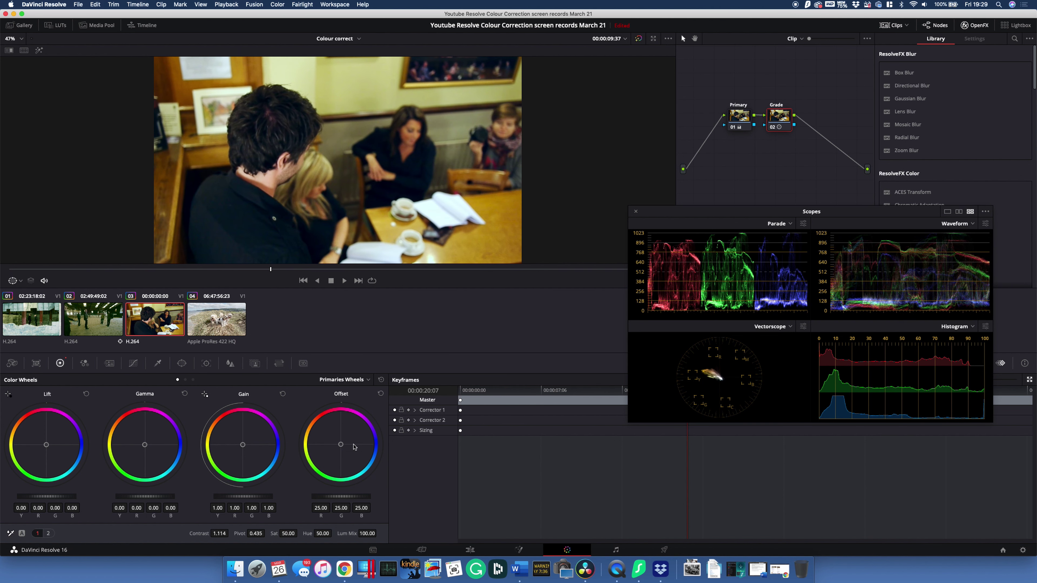
Try tinting the offset in clip 03's Grade node to red 15.20, green 26.00, blue 34.51, and reset it.
{"action": "left_click_drag", "start_coordinate": [341, 447], "coordinate": [340, 445]}
{"action": "left_click_drag", "start_coordinate": [341, 445], "coordinate": [347, 451]}
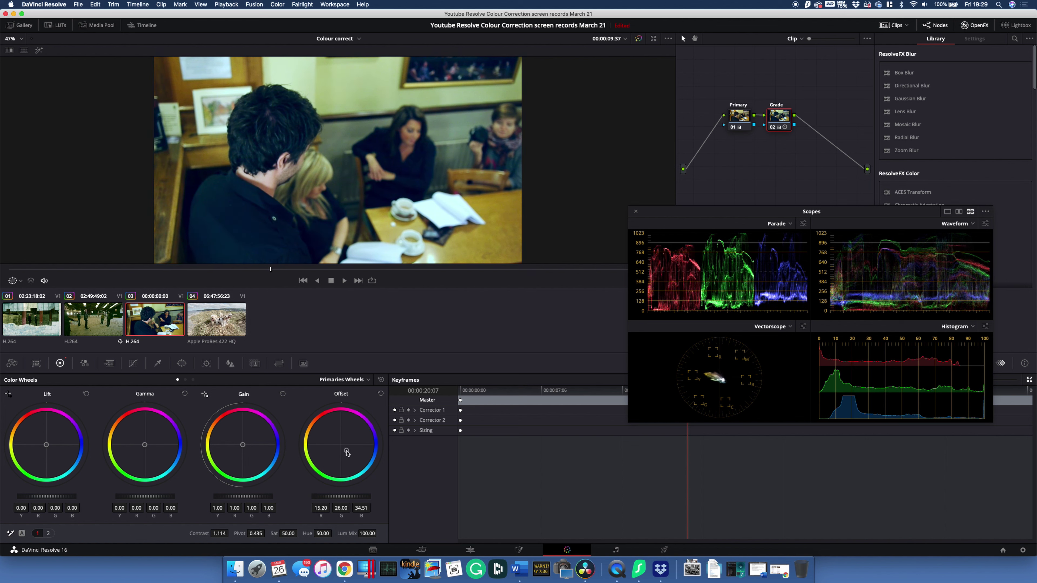
{"action": "double_click", "coordinate": [347, 452]}
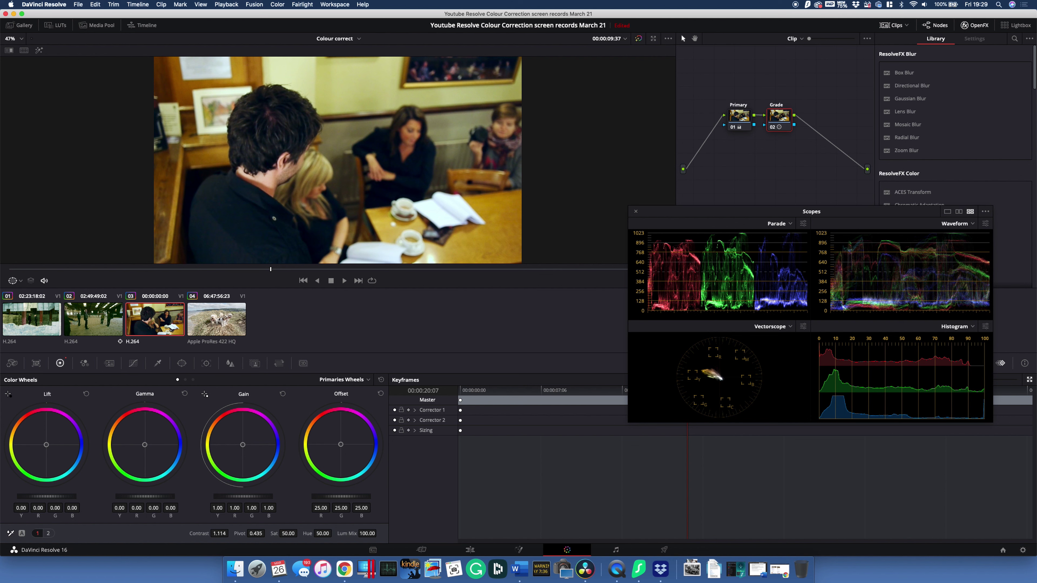
Reduce the saturation of clip 03's Grade node to 34 and raise its contrast to 1.202.
{"action": "mouse_move", "coordinate": [288, 533]}
{"action": "left_mouse_down"}
{"action": "mouse_move", "coordinate": [300, 533]}
{"action": "mouse_move", "coordinate": [287, 534]}
{"action": "left_mouse_up"}
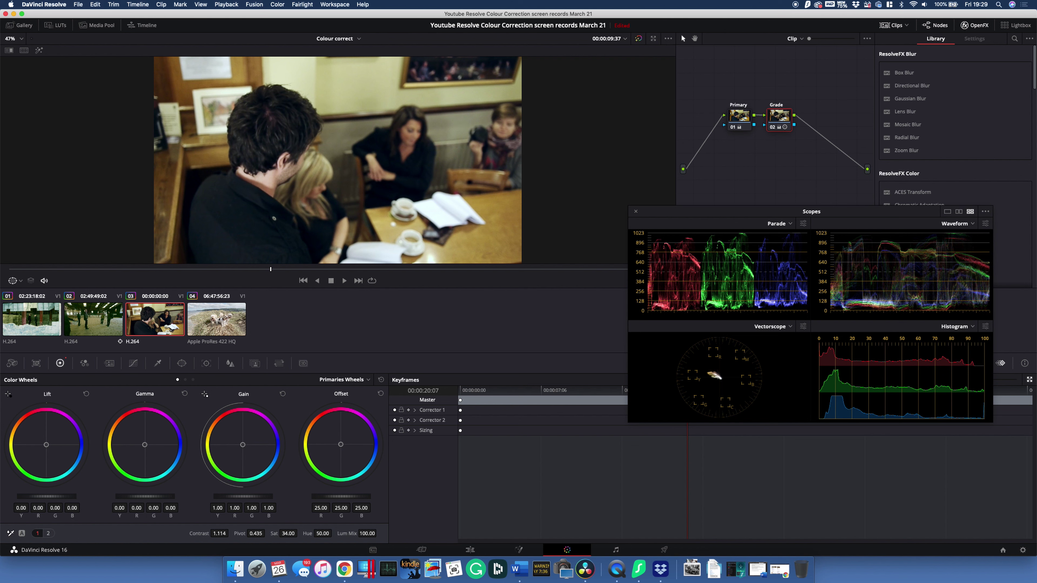
{"action": "left_click_drag", "start_coordinate": [220, 533], "coordinate": [223, 533]}
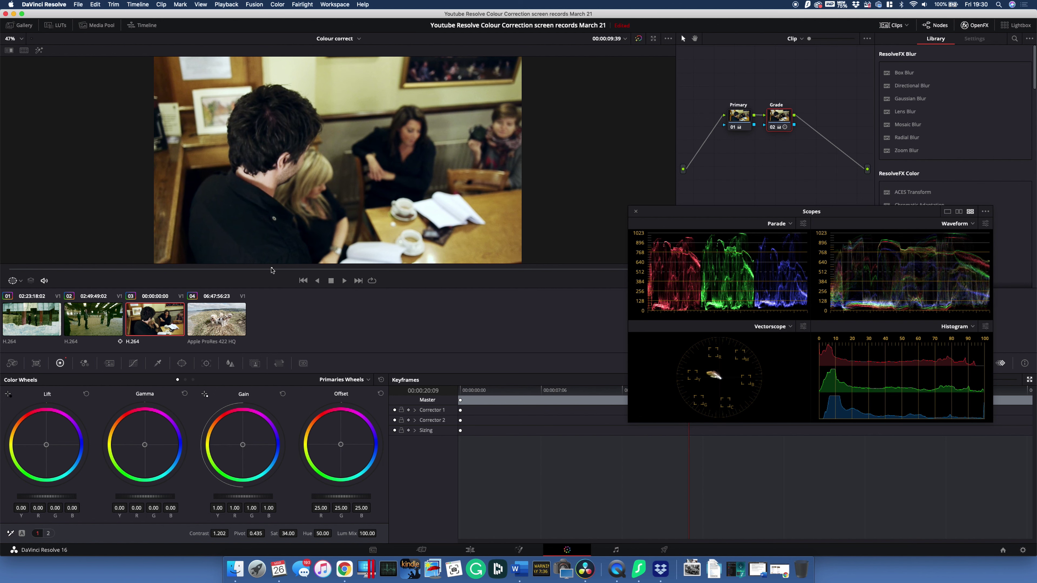
Select clip 04, look at its Primary node, and make its Grade node active for the film look.
{"action": "left_click", "coordinate": [233, 326]}
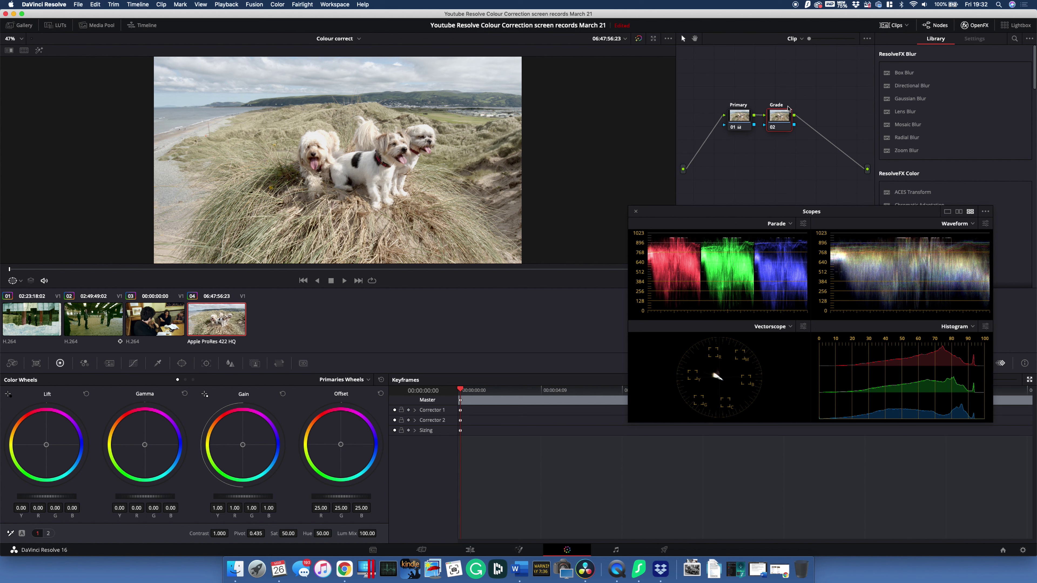
{"action": "left_click", "coordinate": [744, 119]}
{"action": "left_click", "coordinate": [785, 119]}
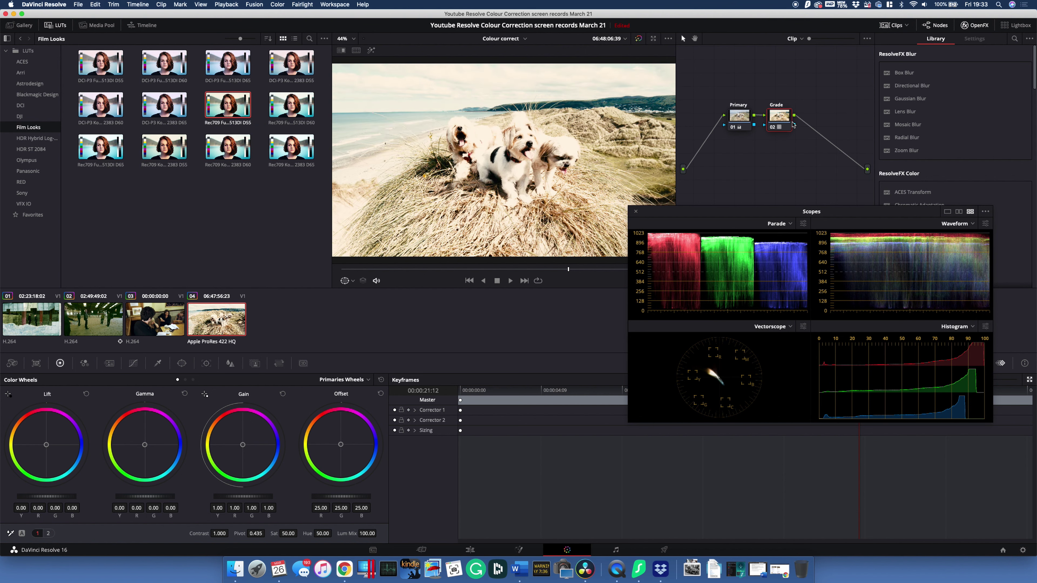
Try the Rec709 D55 film look LUT with master gain 0.89 and contrast 0.806 on clip 04, and reset the Grade node.
{"action": "left_click_drag", "start_coordinate": [570, 269], "coordinate": [503, 267]}
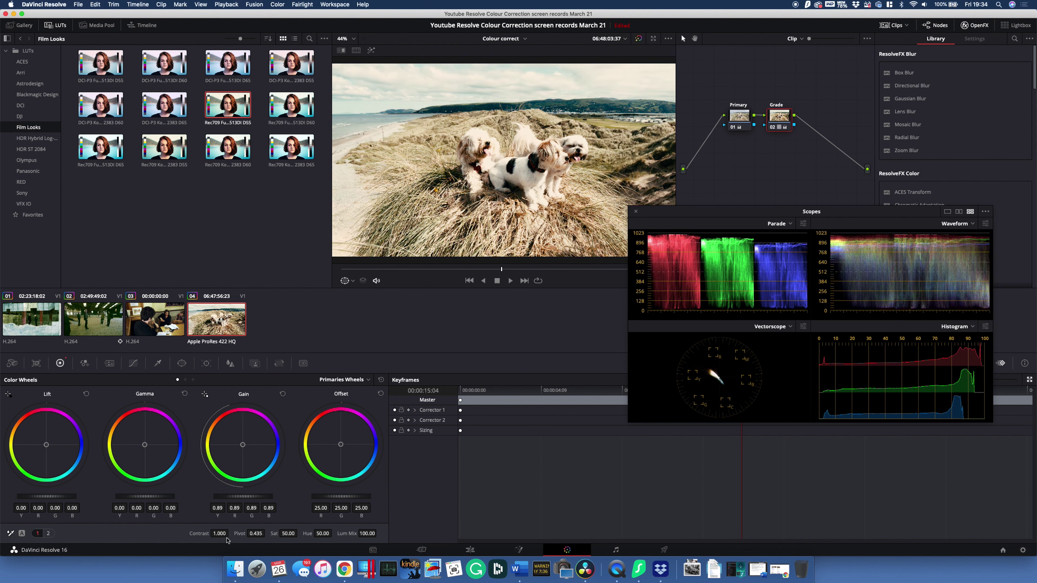
{"action": "mouse_move", "coordinate": [220, 533]}
{"action": "left_mouse_down"}
{"action": "mouse_move", "coordinate": [231, 533]}
{"action": "mouse_move", "coordinate": [218, 533]}
{"action": "left_mouse_up"}
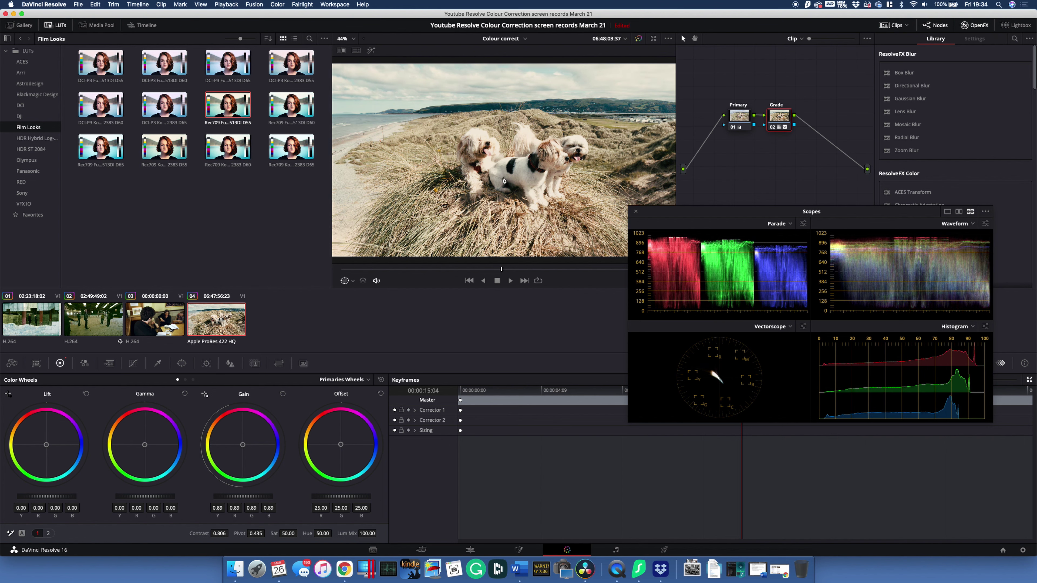
{"action": "key", "text": "shift+Home"}
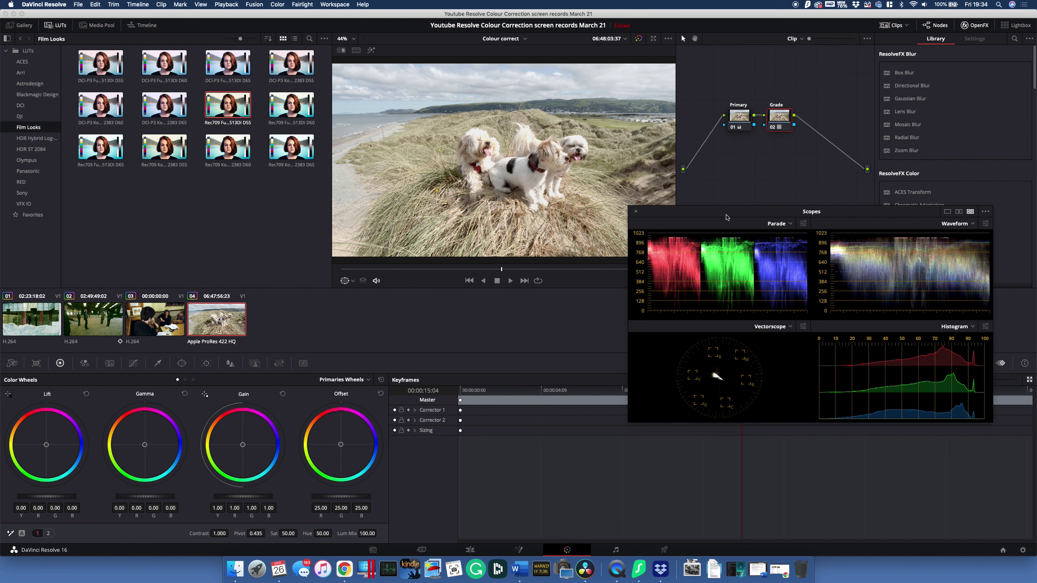
Move the scopes clear of the effects library, add the Mojo II effect to clip 04's Grade node, and reduce its strength to 57.2.
{"action": "left_click_drag", "start_coordinate": [727, 217], "coordinate": [631, 312]}
{"action": "scroll", "coordinate": [956, 164], "scroll_direction": "down", "scroll_amount": 15}
{"action": "left_click_drag", "start_coordinate": [902, 276], "coordinate": [780, 118]}
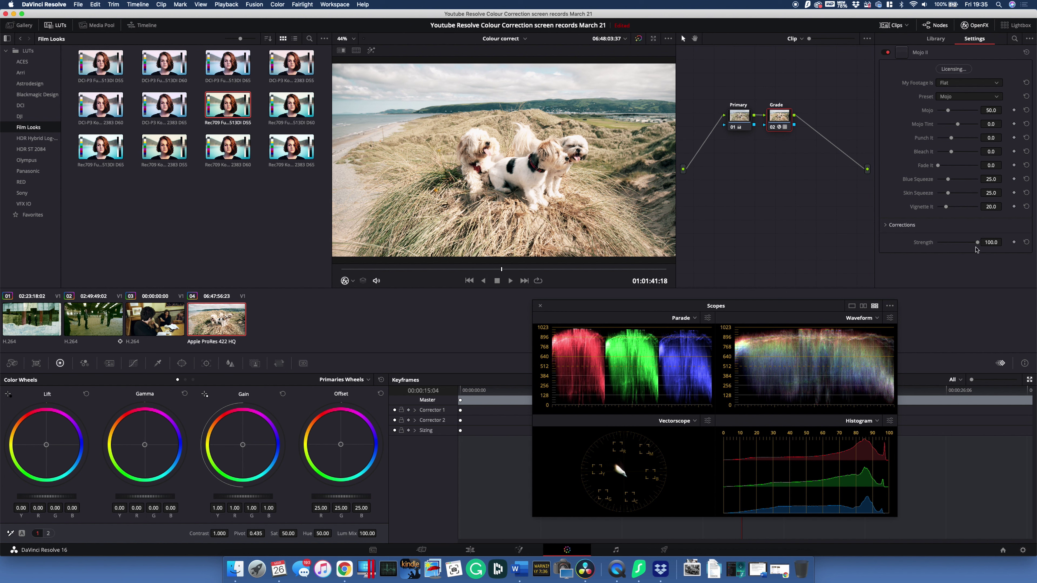
{"action": "mouse_move", "coordinate": [977, 243]}
{"action": "left_mouse_down"}
{"action": "mouse_move", "coordinate": [948, 247]}
{"action": "mouse_move", "coordinate": [973, 243]}
{"action": "mouse_move", "coordinate": [961, 244]}
{"action": "left_mouse_up"}
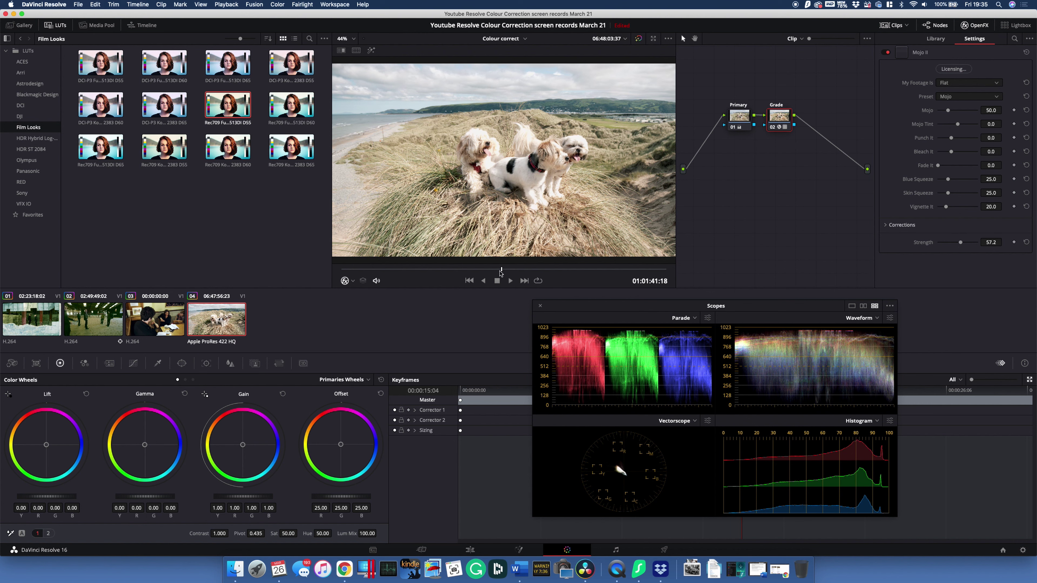
Play through clip 04 from an earlier frame to review the Mojo II look.
{"action": "left_click_drag", "start_coordinate": [502, 270], "coordinate": [428, 269]}
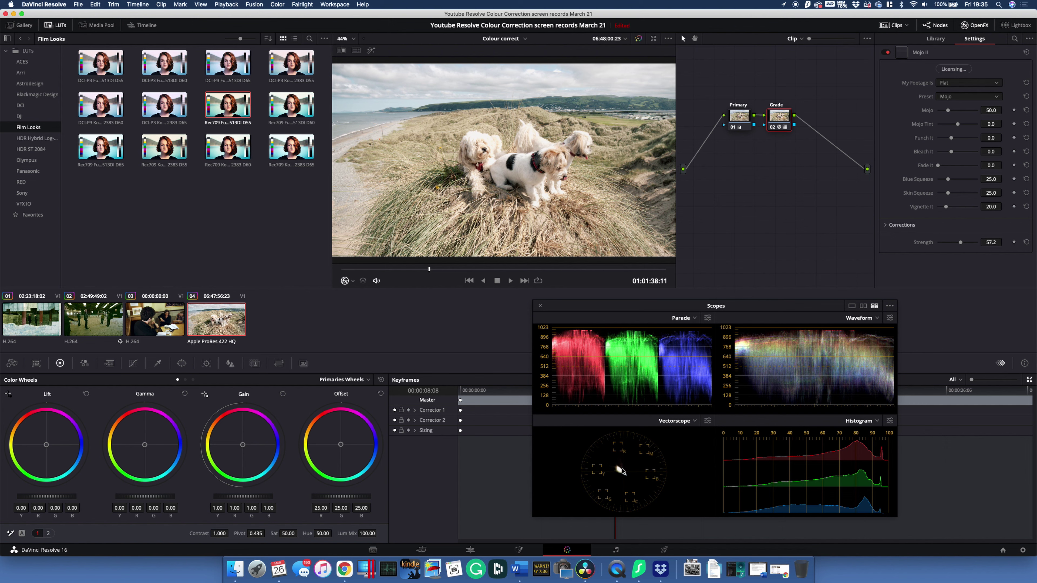
{"action": "key", "text": "l"}
{"action": "key", "text": "l"}
{"action": "key", "text": "l"}
{"action": "key", "text": "k"}
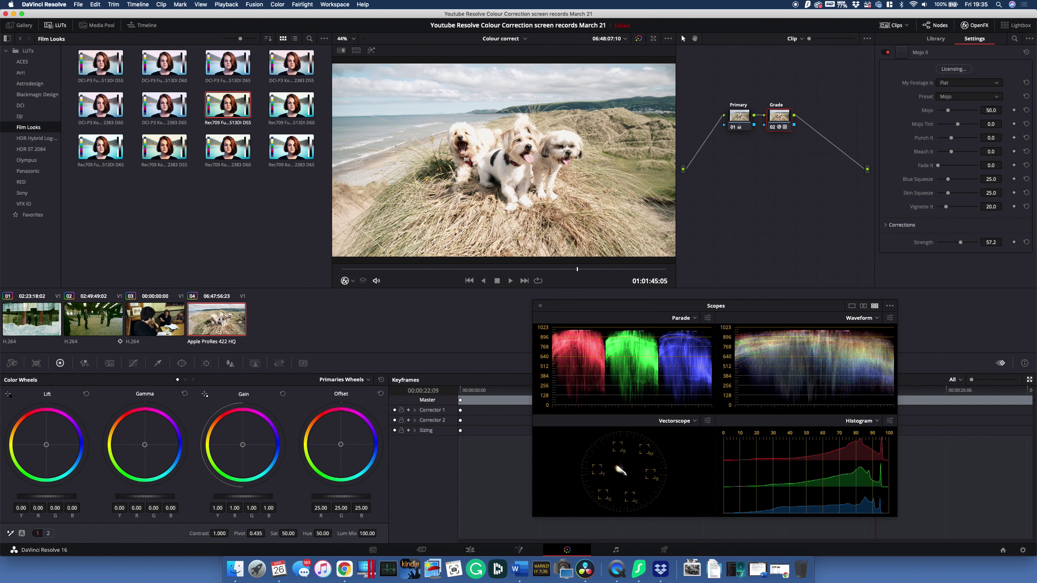
Lower the master gain of clip 04's Grade node to 0.84 and review other frames of the clip.
{"action": "left_click_drag", "start_coordinate": [243, 496], "coordinate": [224, 496]}
{"action": "left_click_drag", "start_coordinate": [577, 269], "coordinate": [546, 274]}
{"action": "key", "text": "space"}
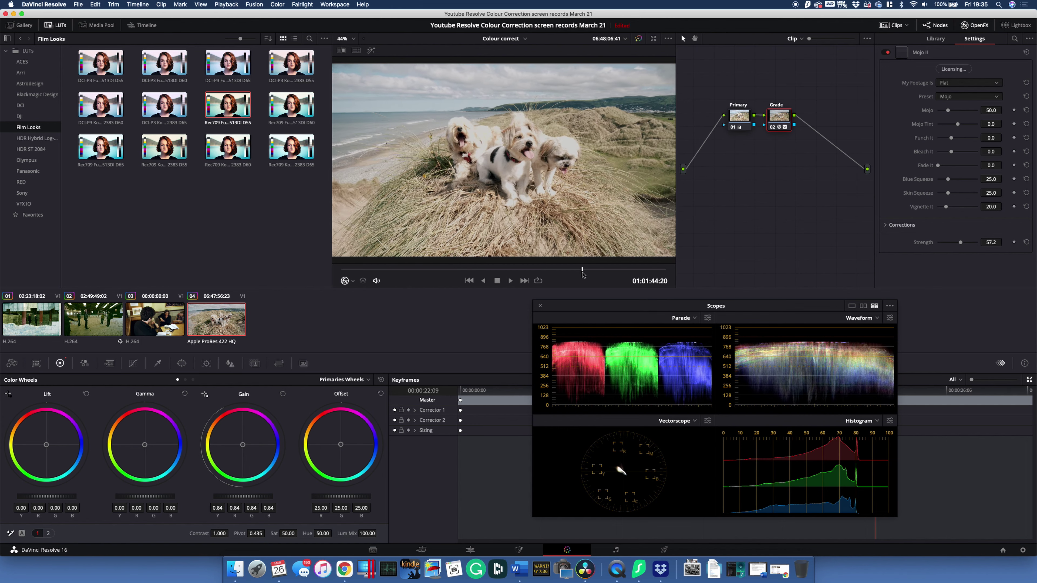
{"action": "left_click", "coordinate": [571, 276]}
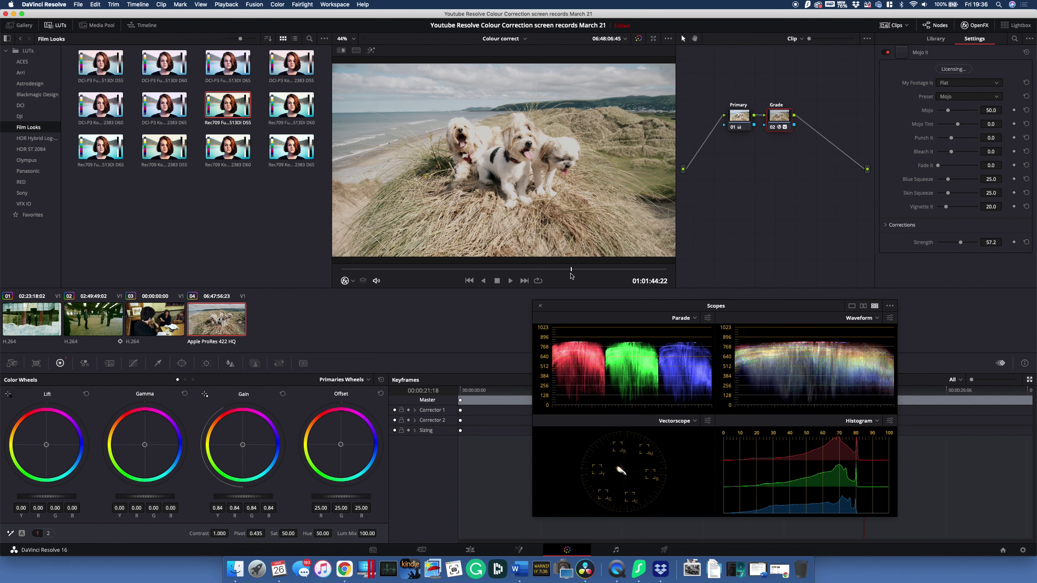